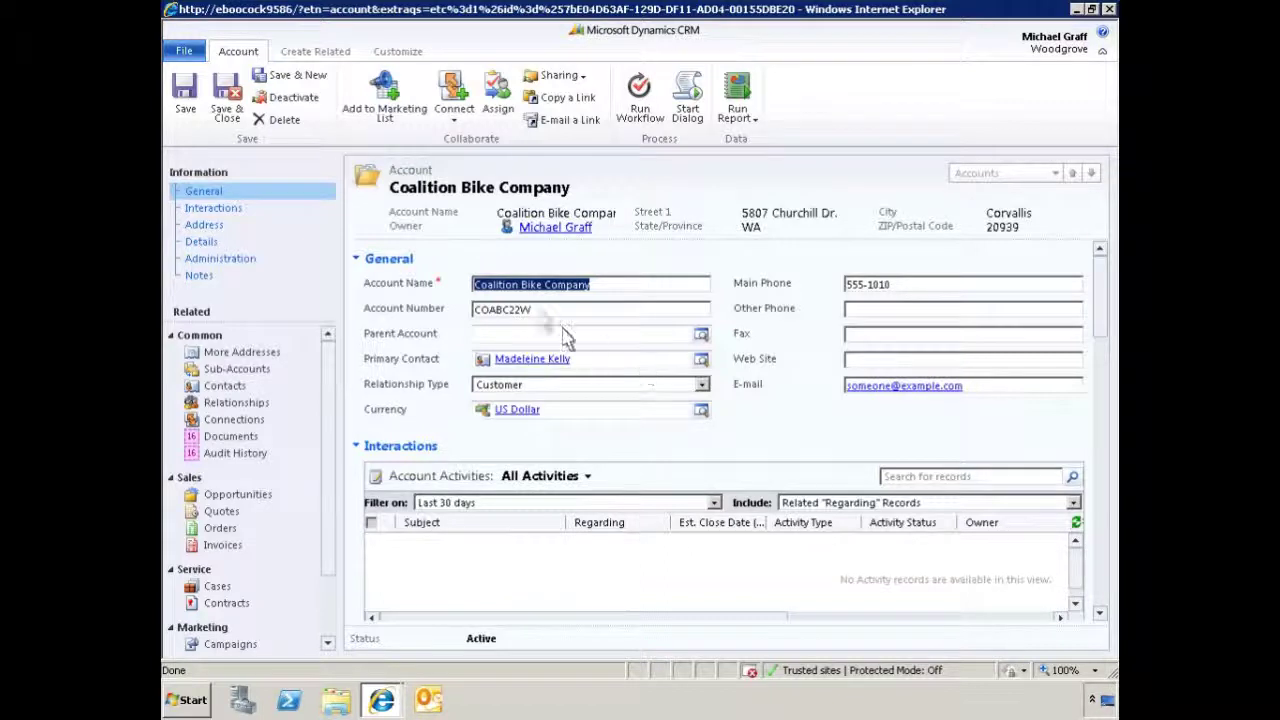
Open the Account form for customization and insert a two-column tab below the General tab
click(405, 60)
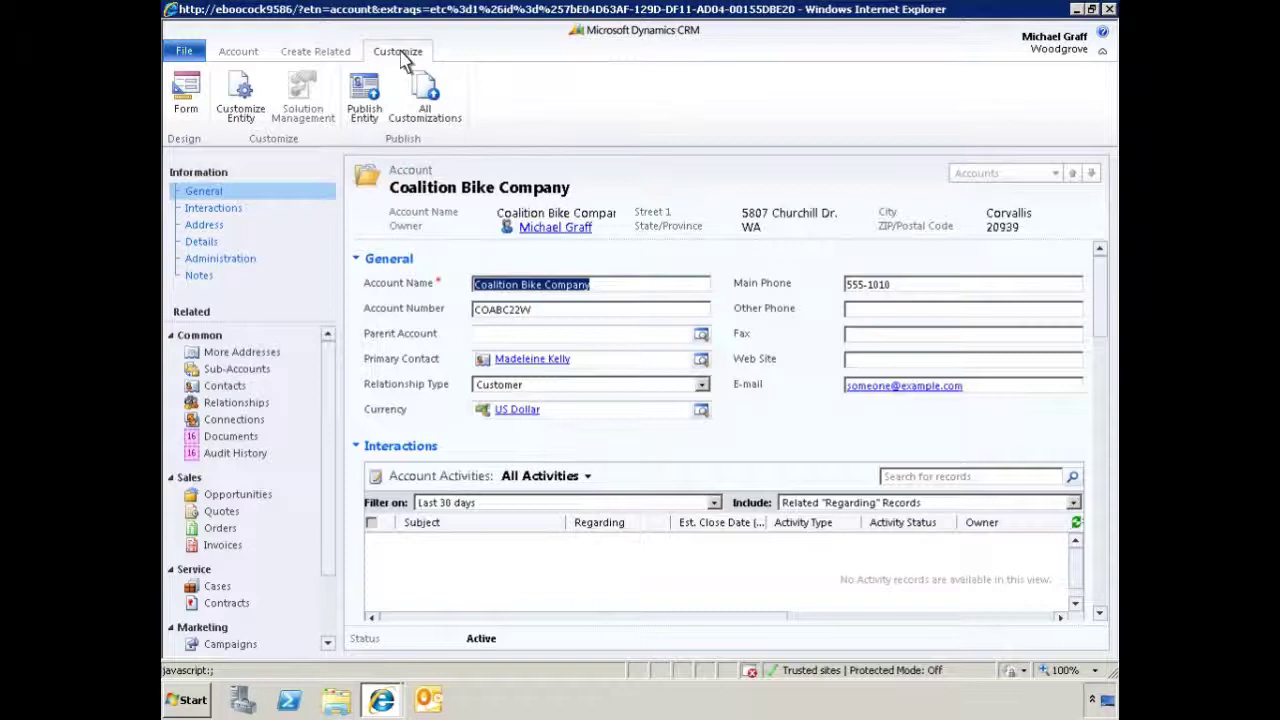
click(188, 88)
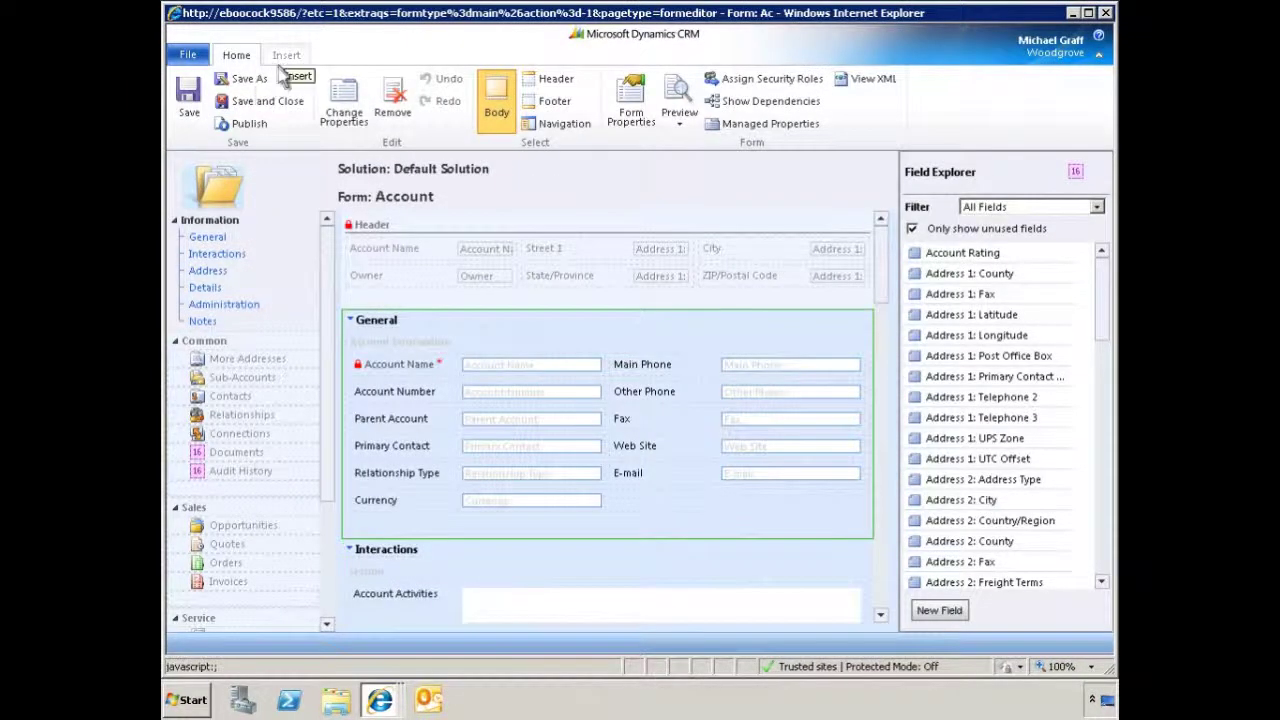
click(287, 57)
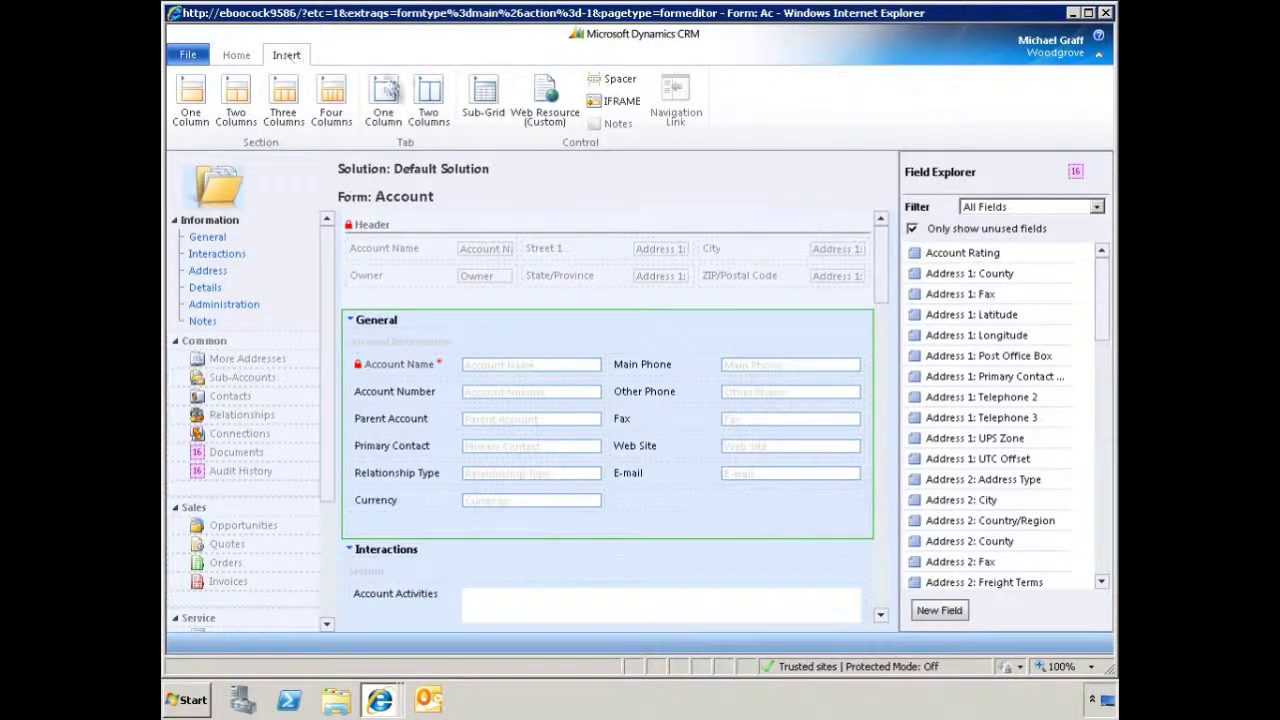
click(432, 114)
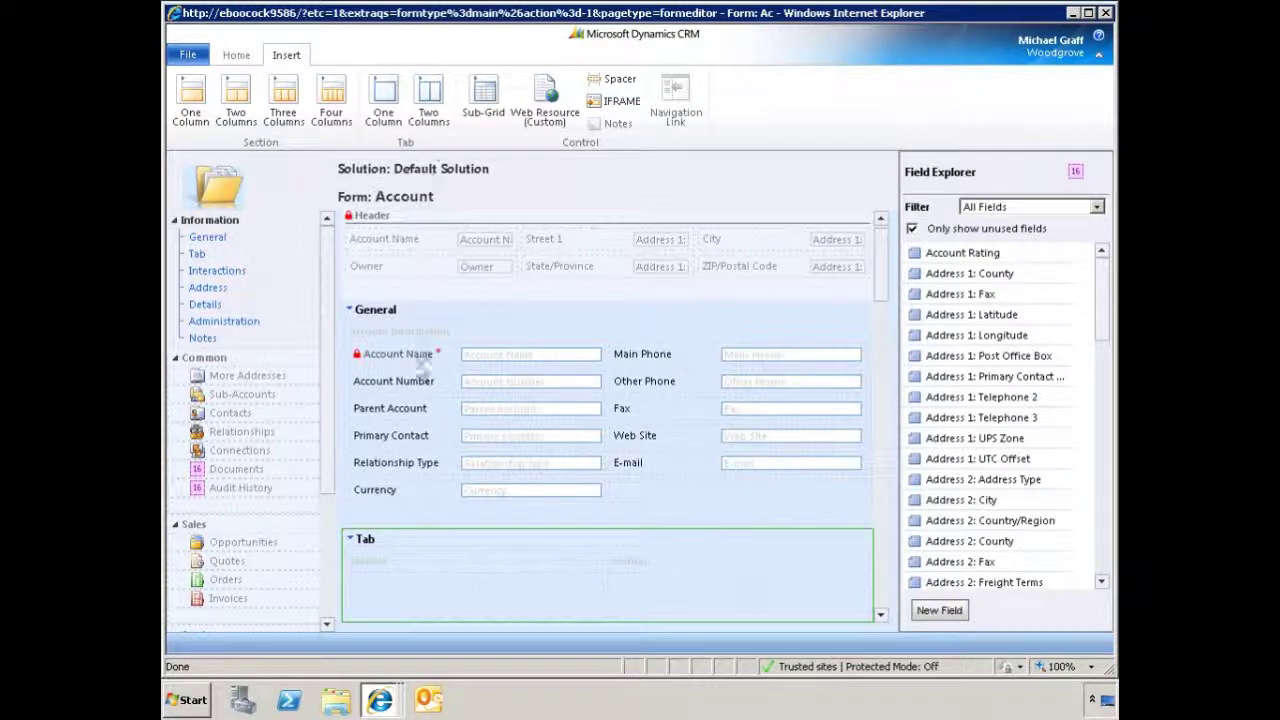
Insert a sub-grid named AccountOpportunities in the new tab's first section, using entity Opportunities (Potential Customer) and default view All Opportunities
click(412, 579)
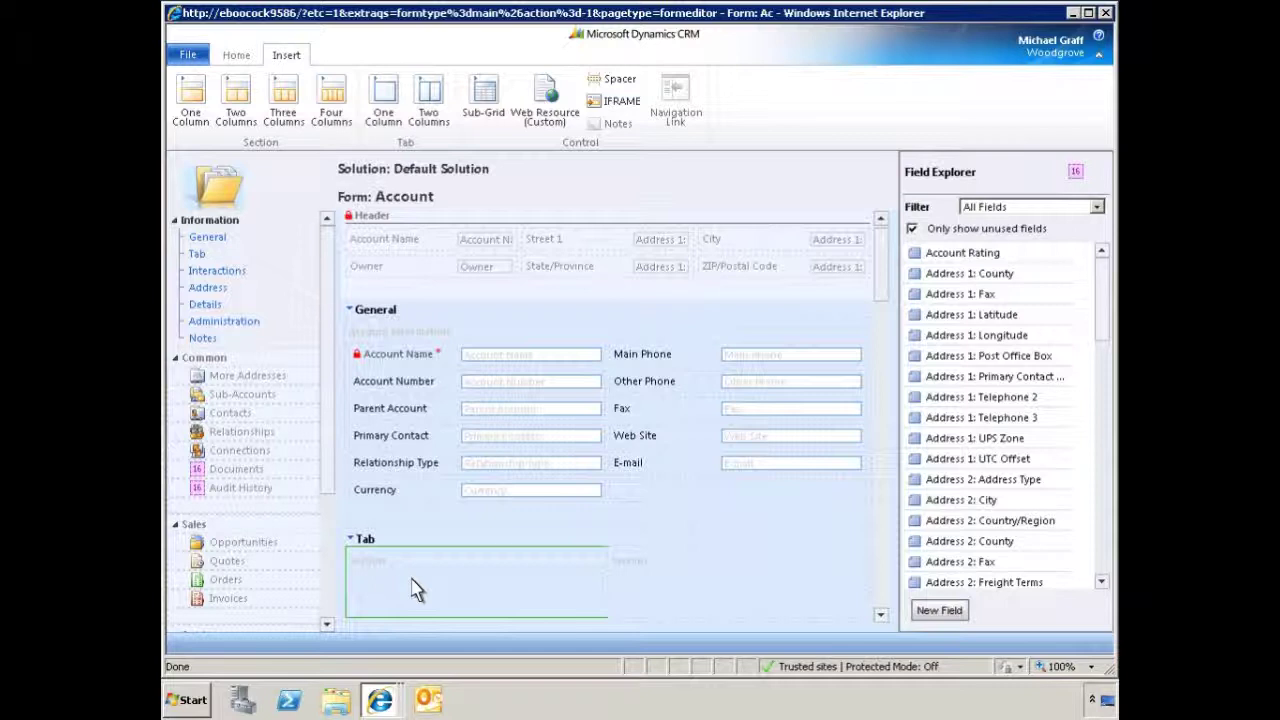
click(484, 105)
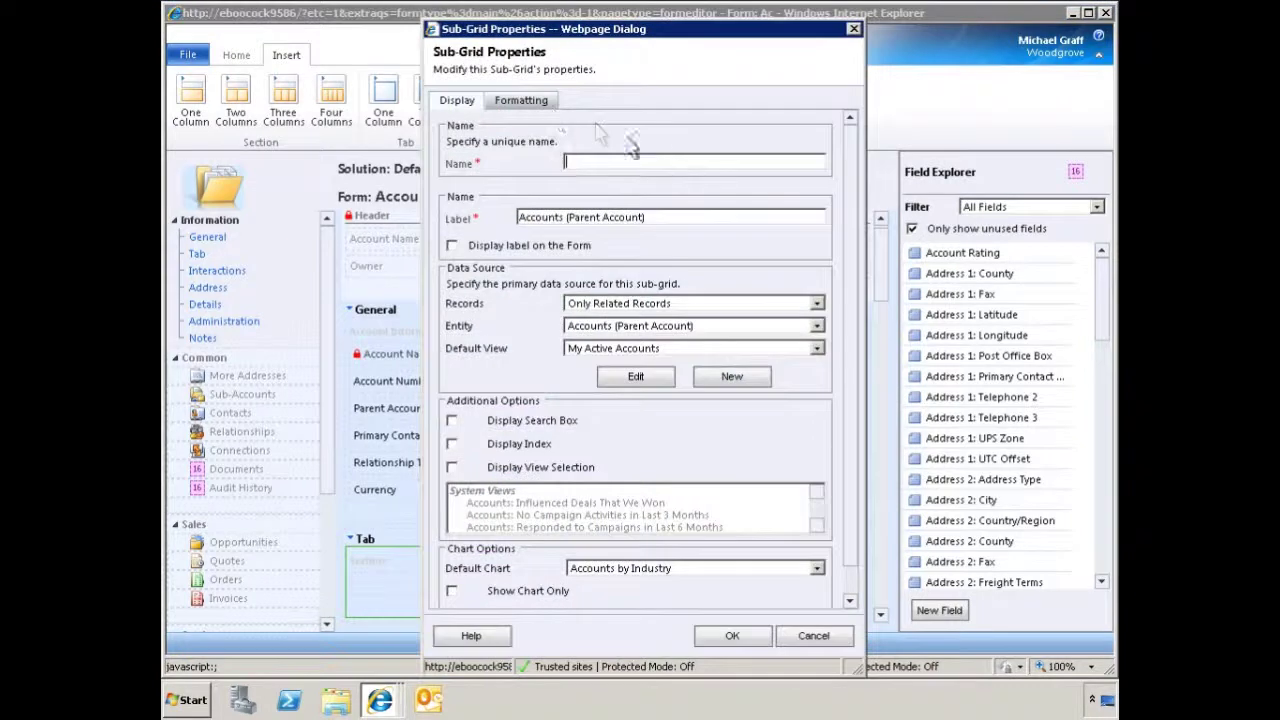
text(AccountOpportunities)
click(818, 326)
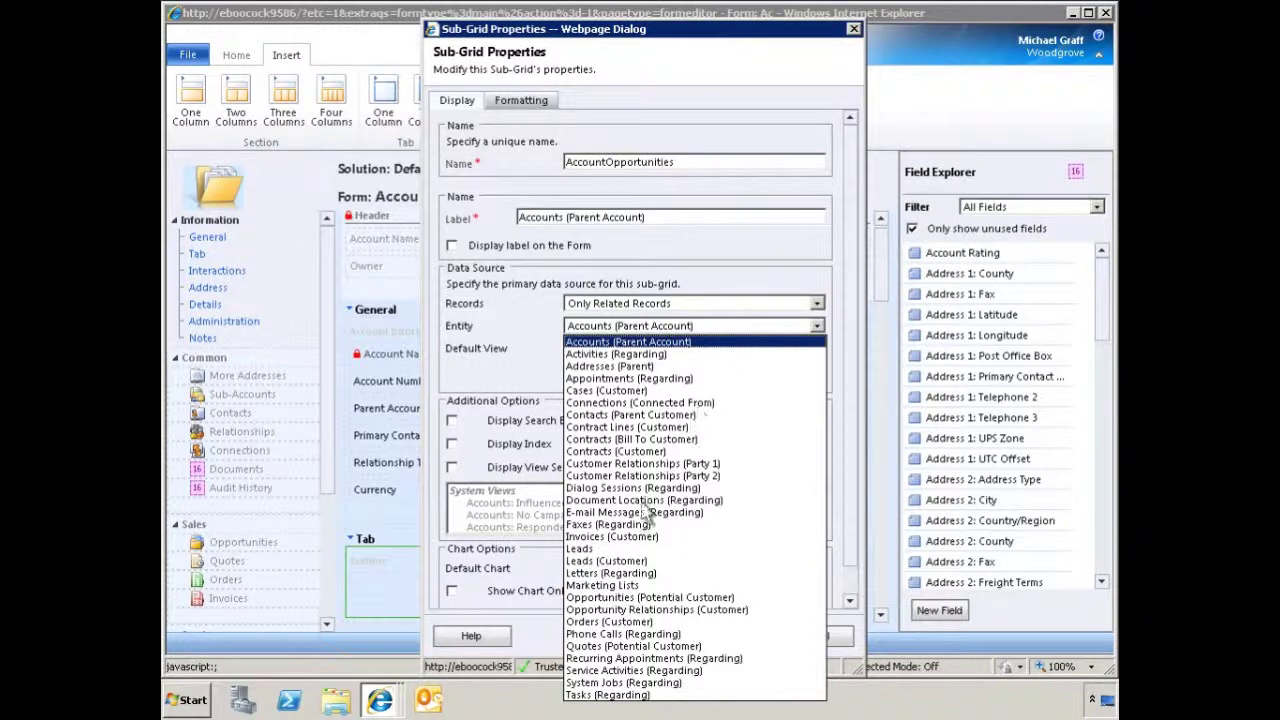
click(617, 598)
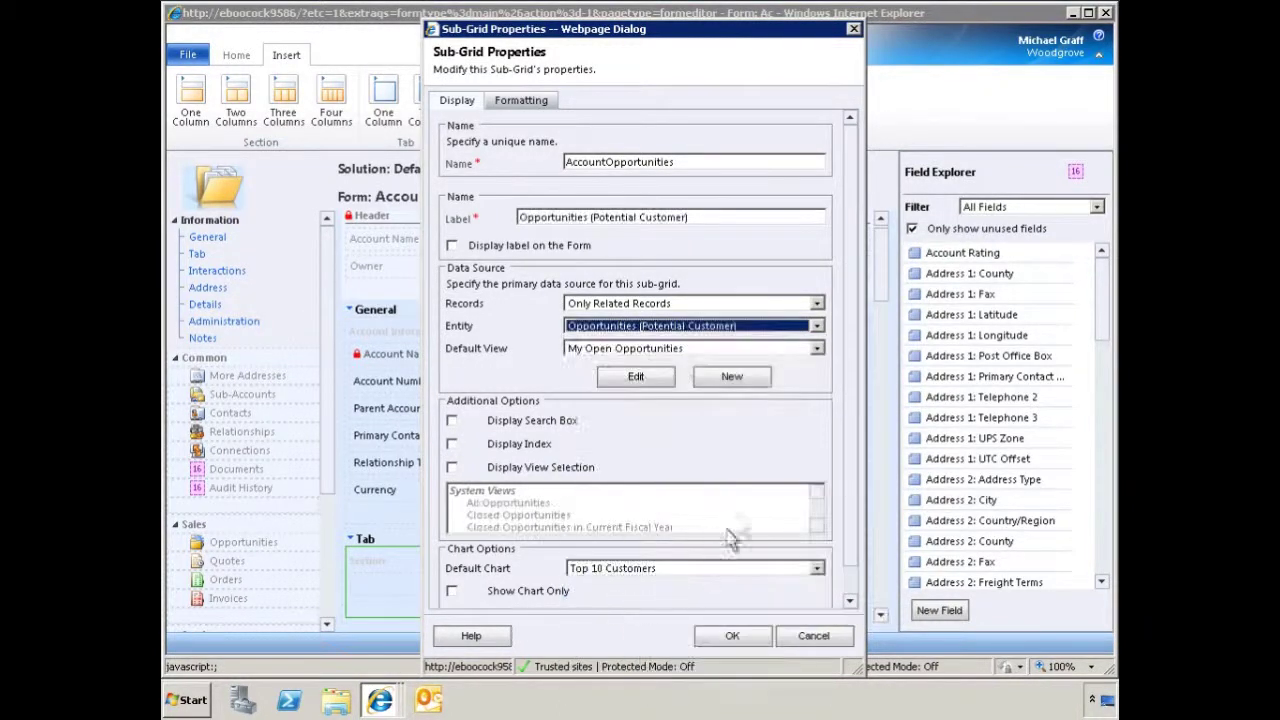
click(818, 350)
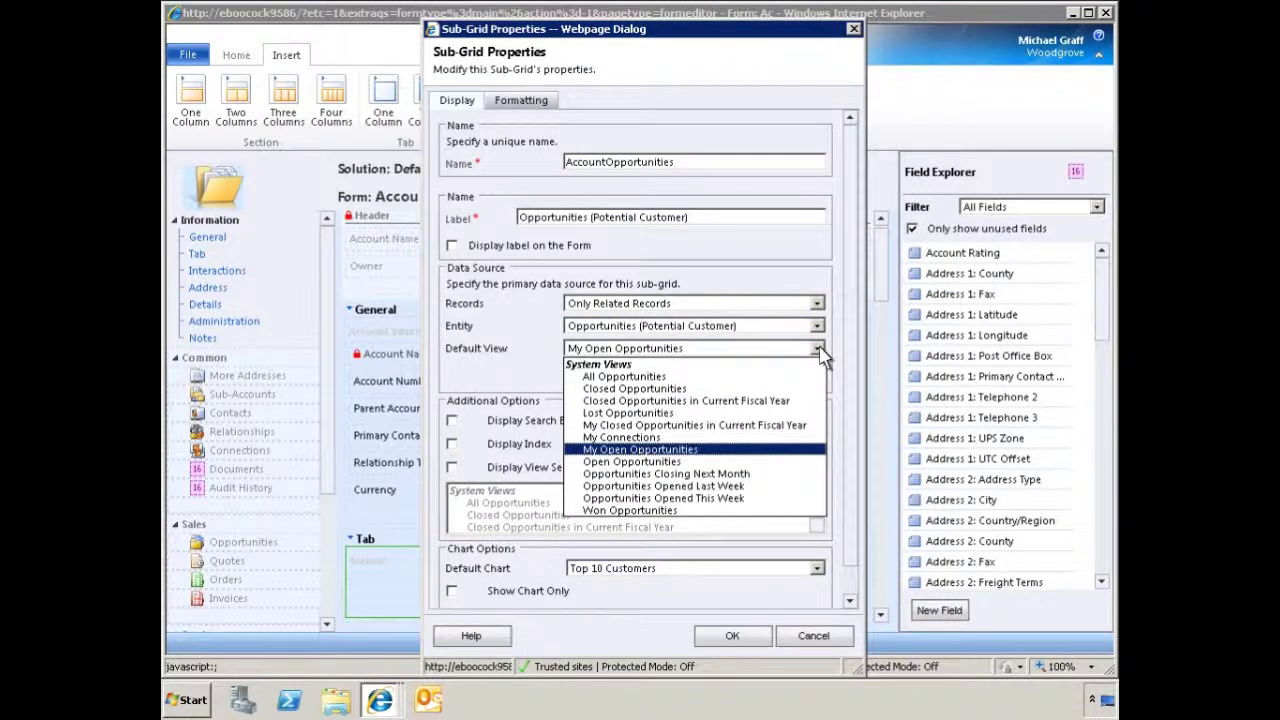
click(624, 378)
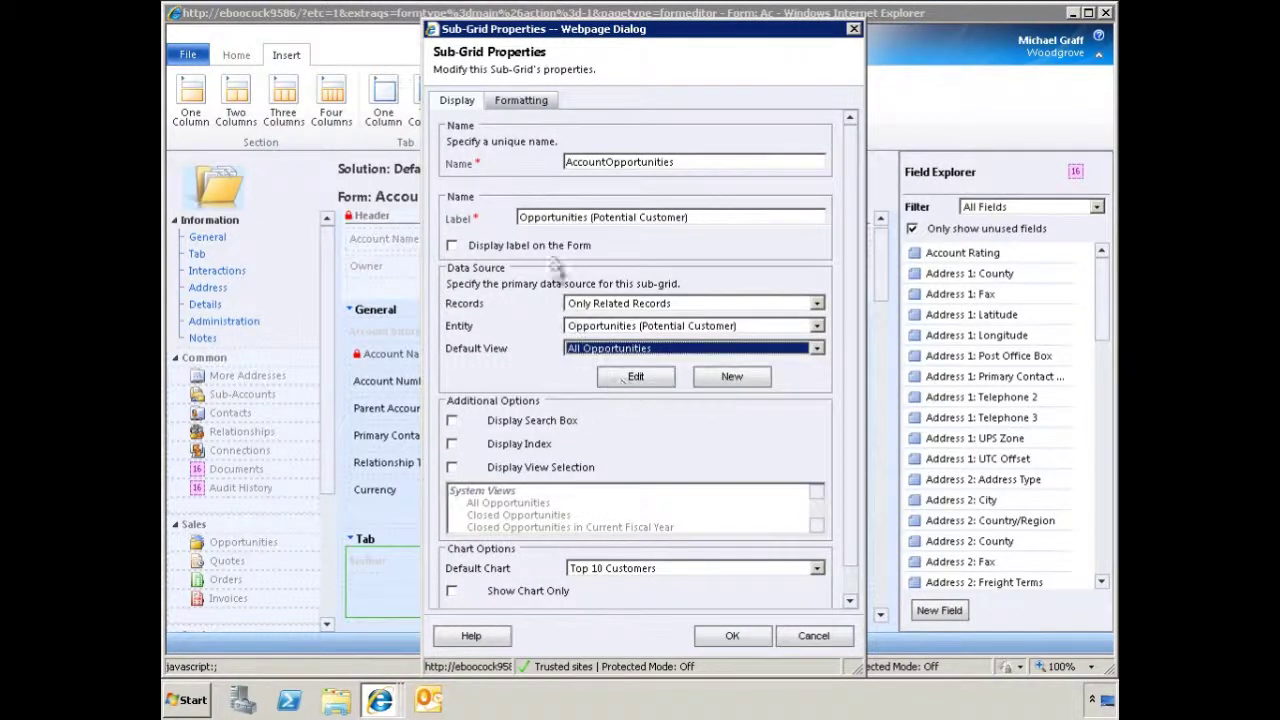
Format the opportunities sub-grid to occupy one column and add it to the form
click(527, 110)
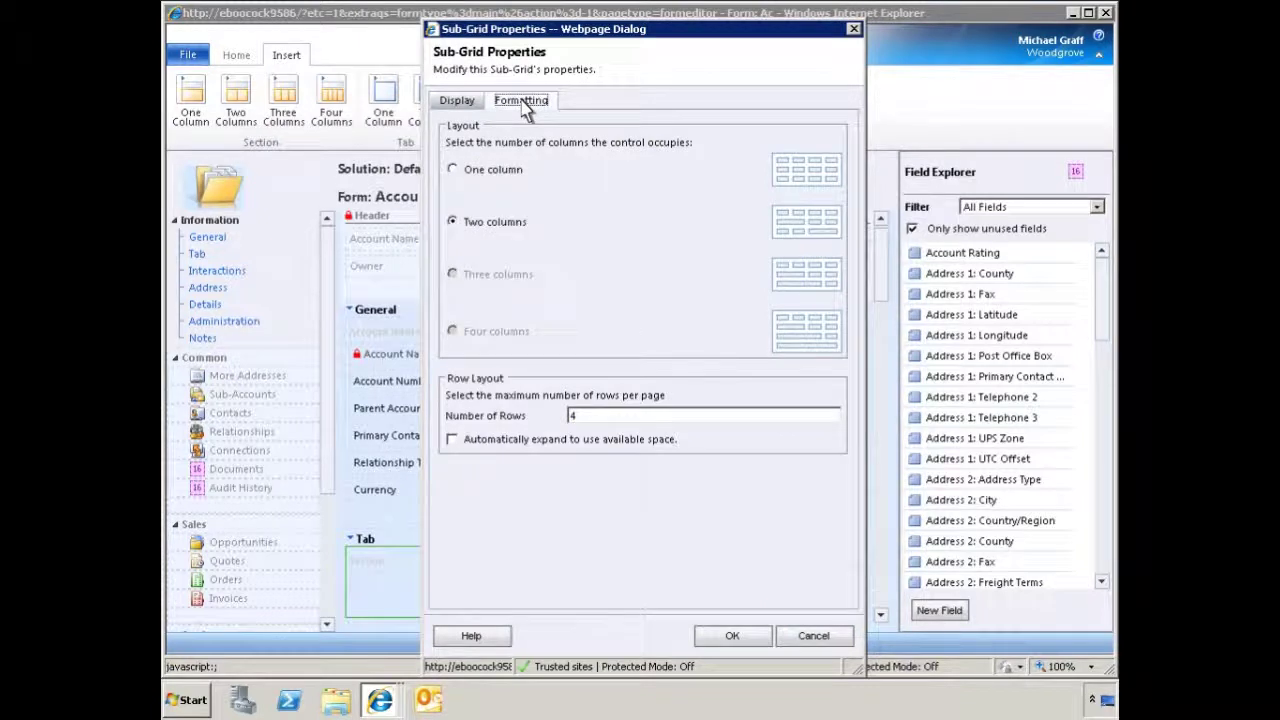
click(455, 172)
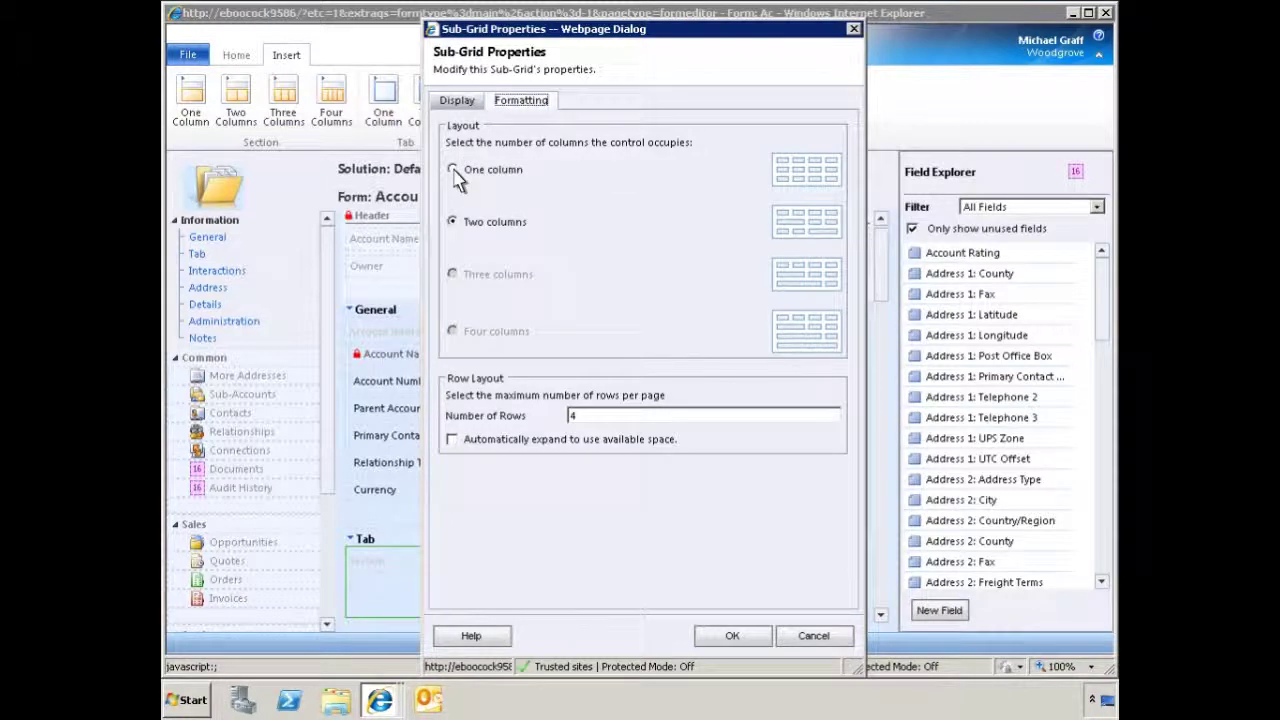
click(734, 637)
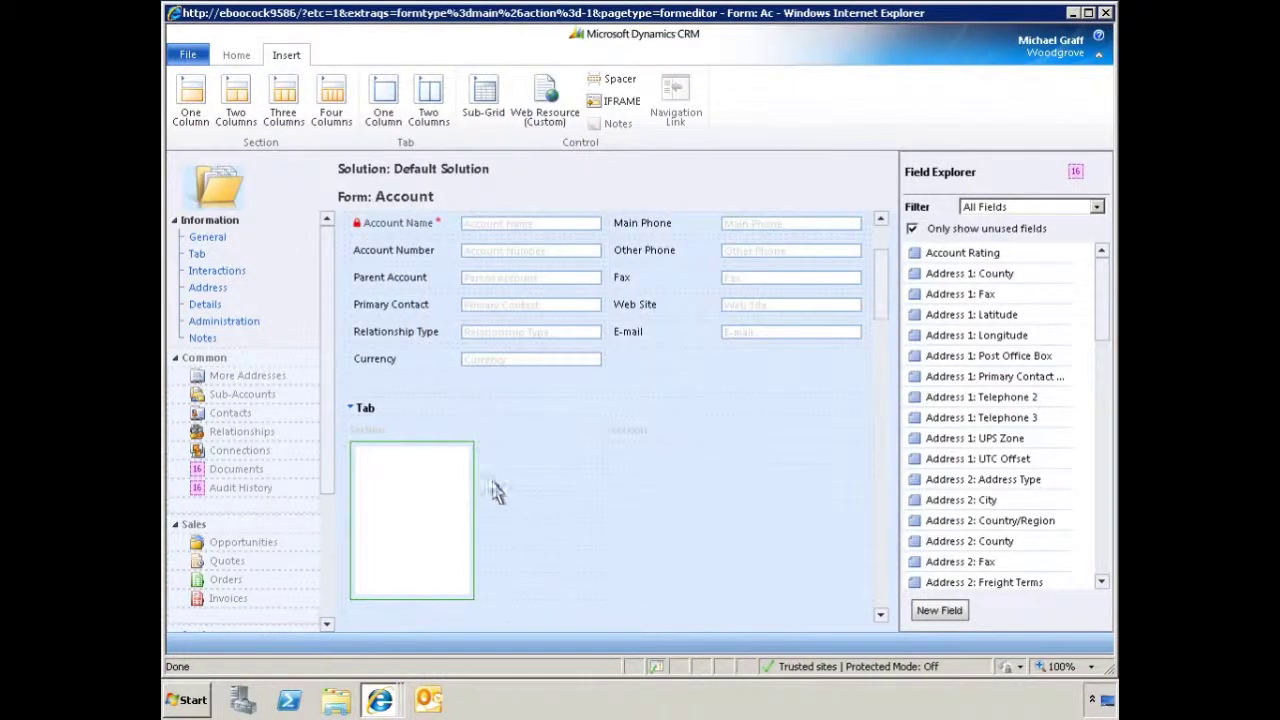
Label the section containing the sub-grid Opportunities, showing its label on the form and a line at the top
click(466, 436)
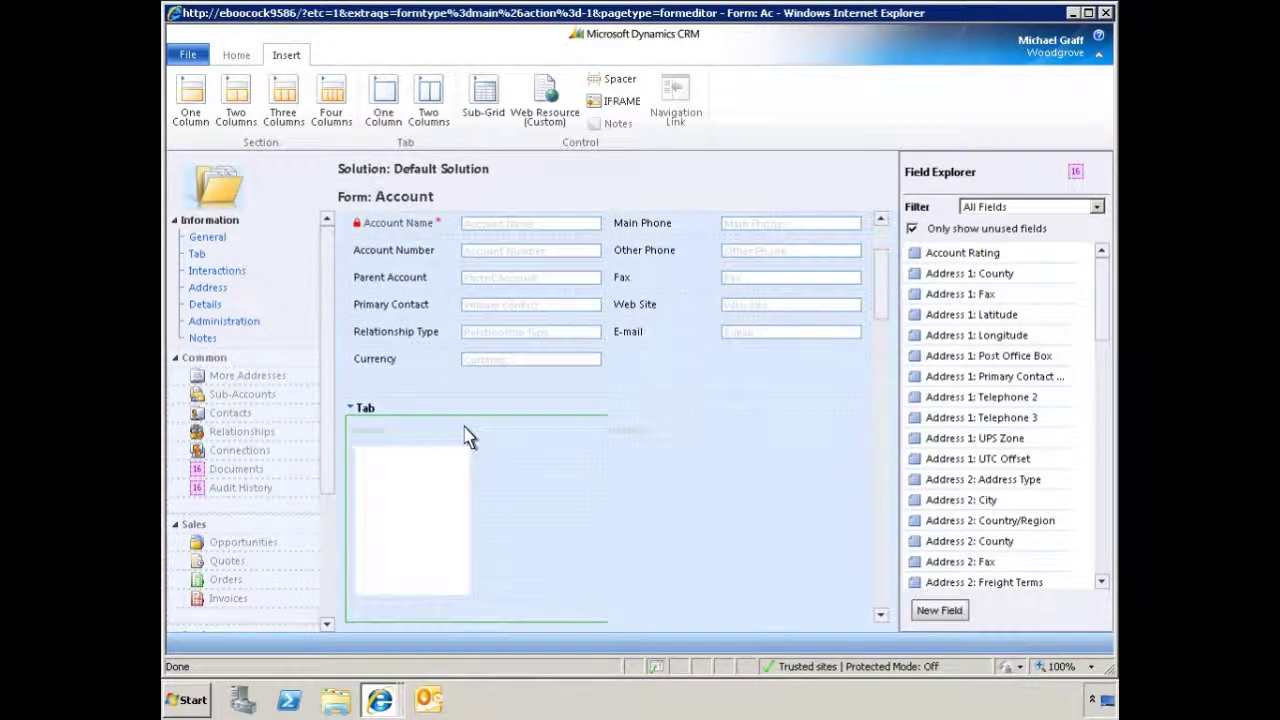
click(238, 58)
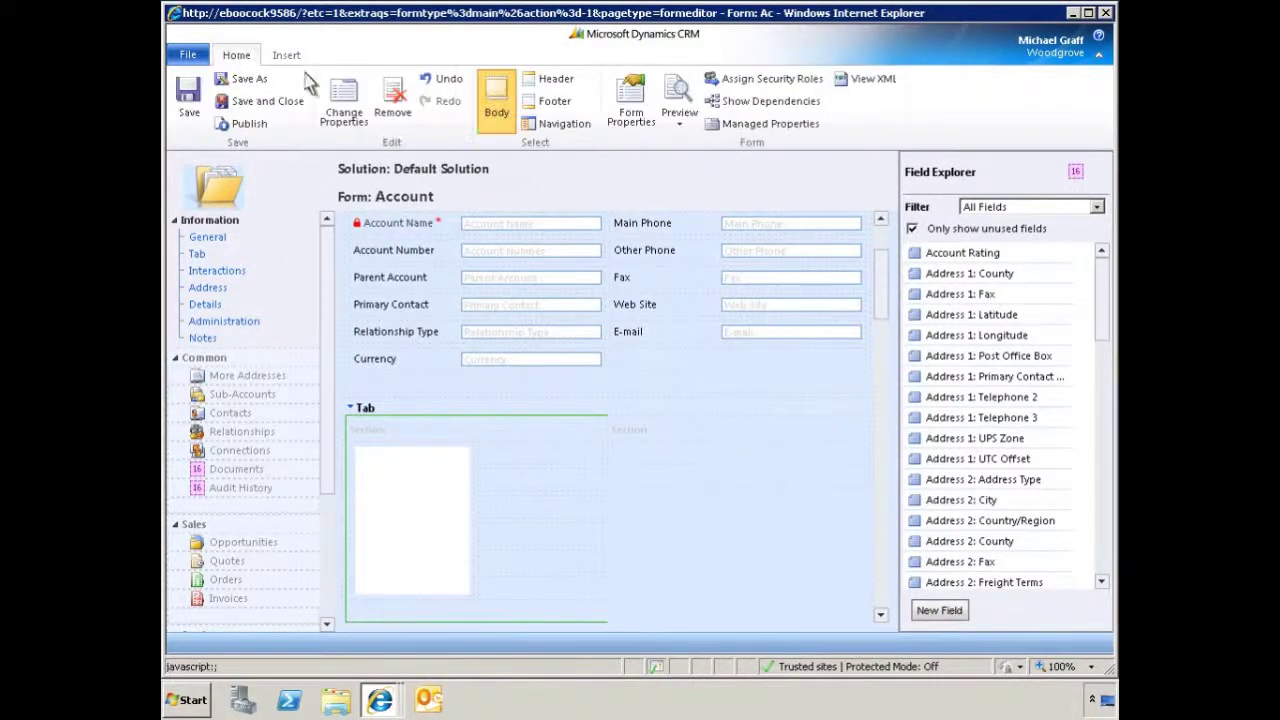
click(344, 105)
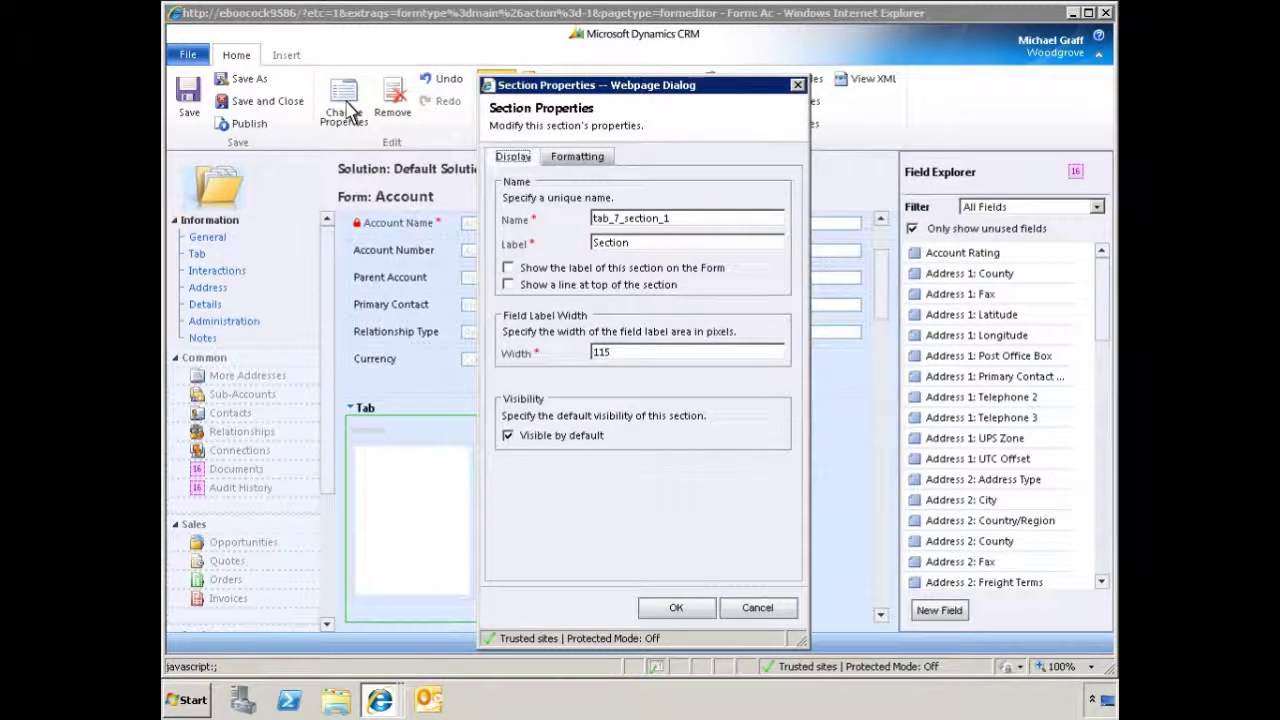
double_click(605, 244)
text(Opportunities)
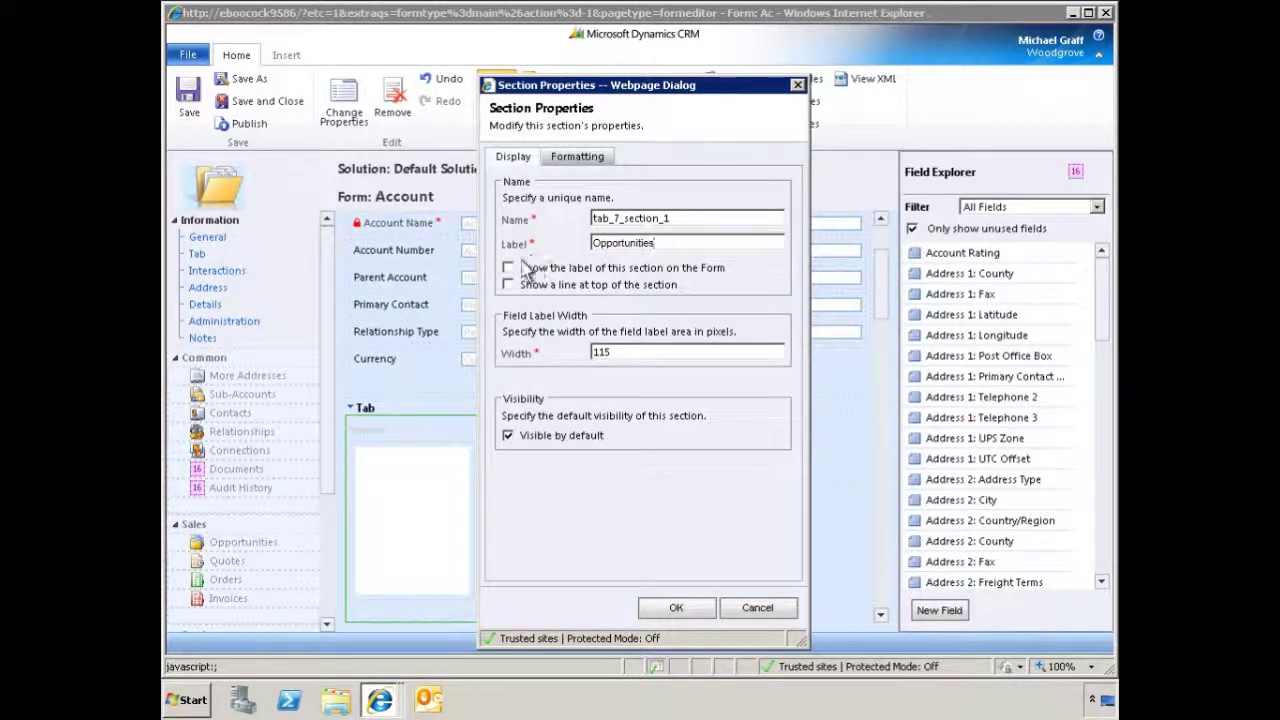
click(508, 268)
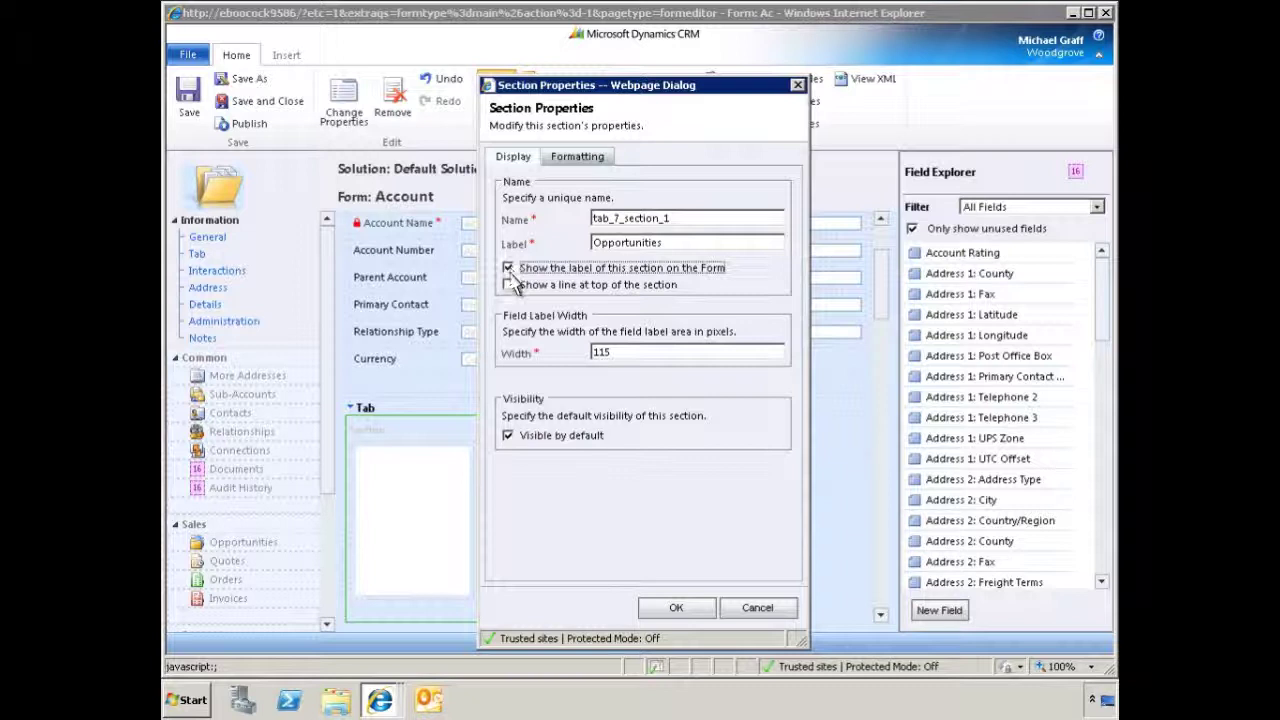
click(509, 286)
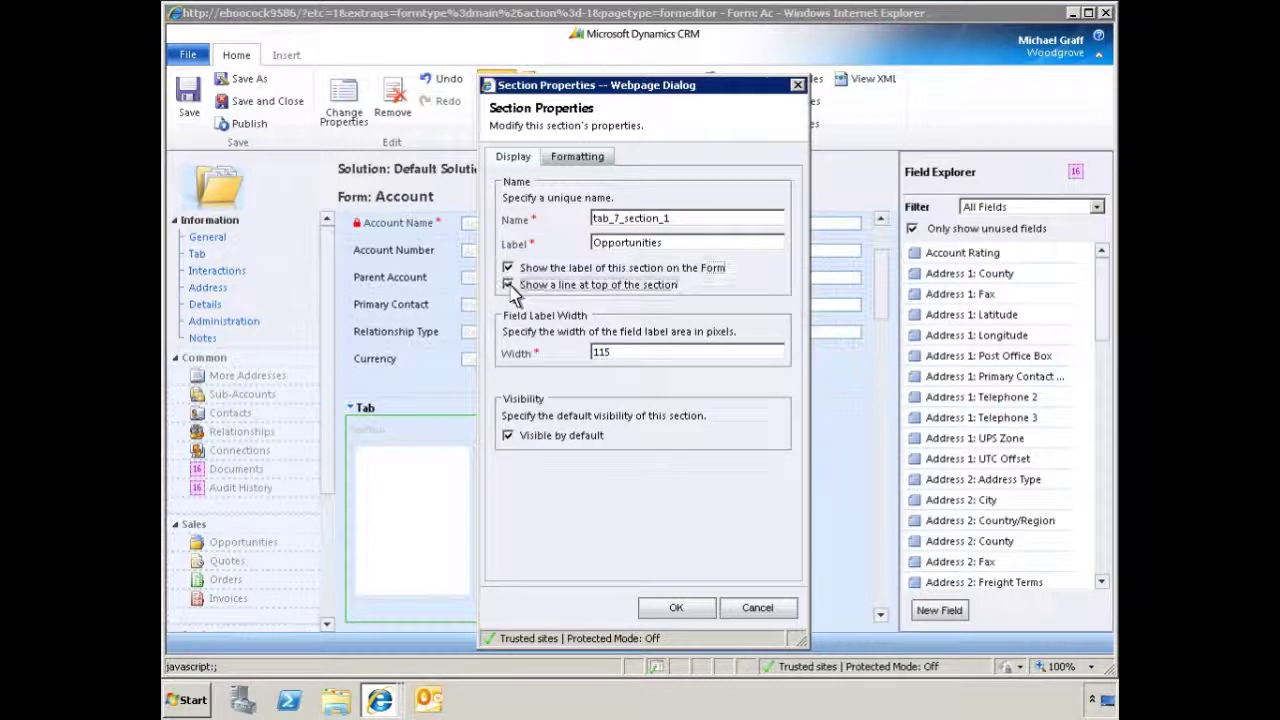
Set the Opportunities section's layout to one column and apply the section properties
click(580, 160)
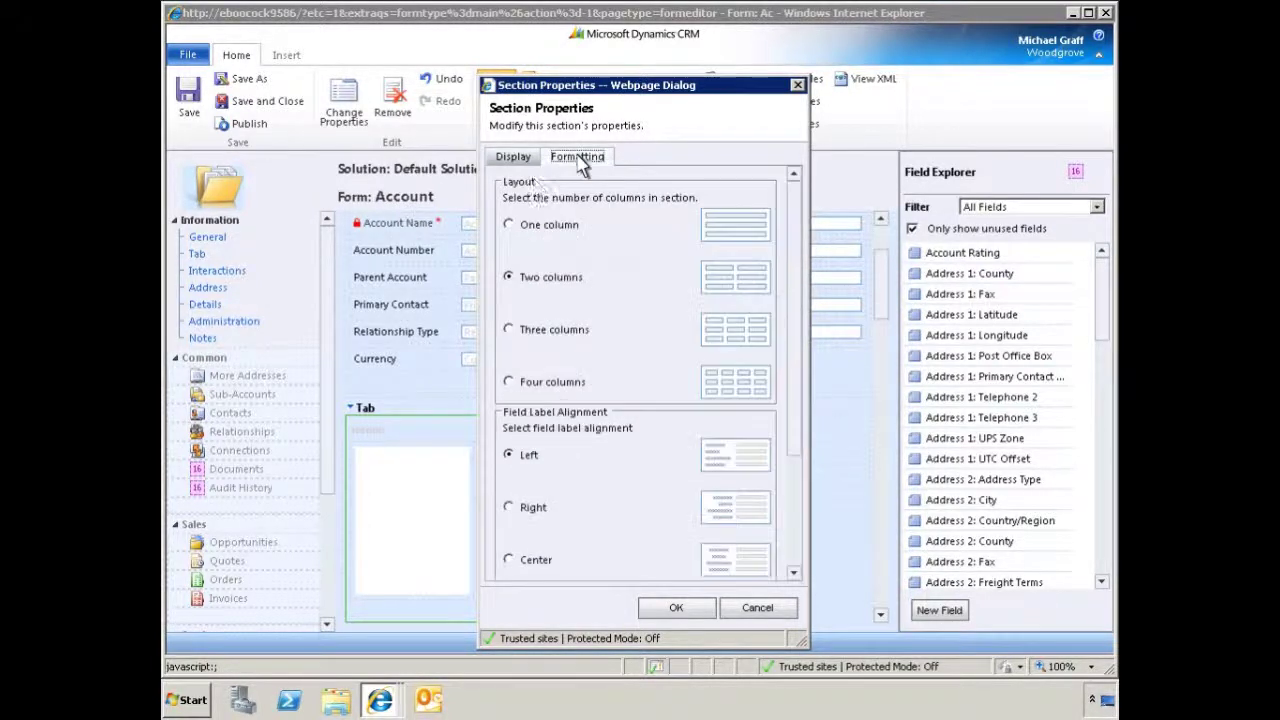
click(510, 224)
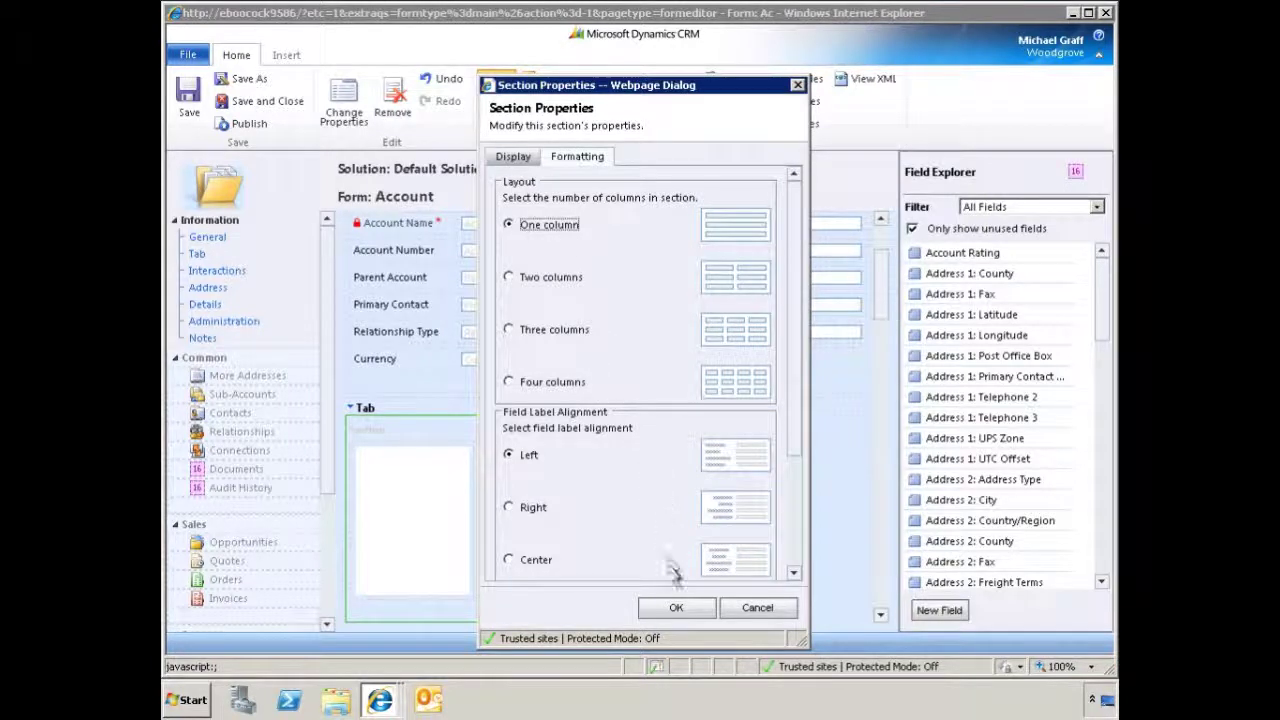
click(678, 610)
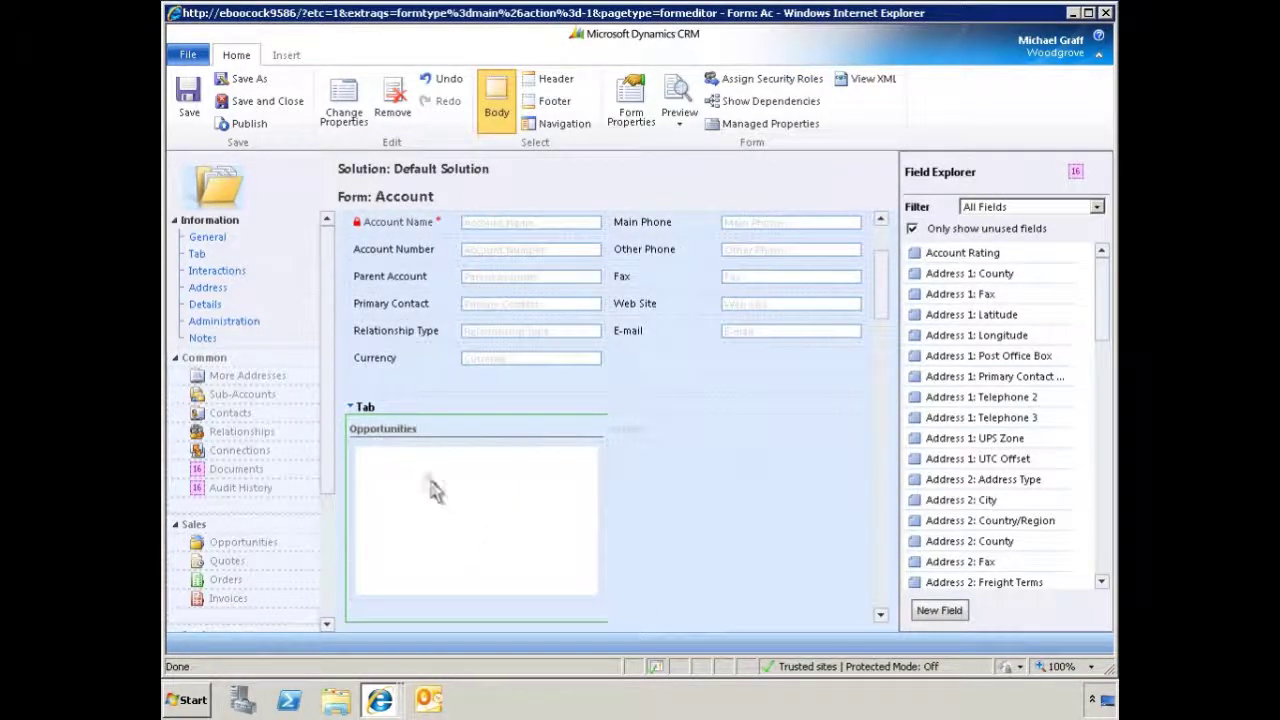
Change the new tab's label to Account Activity in its properties
click(384, 409)
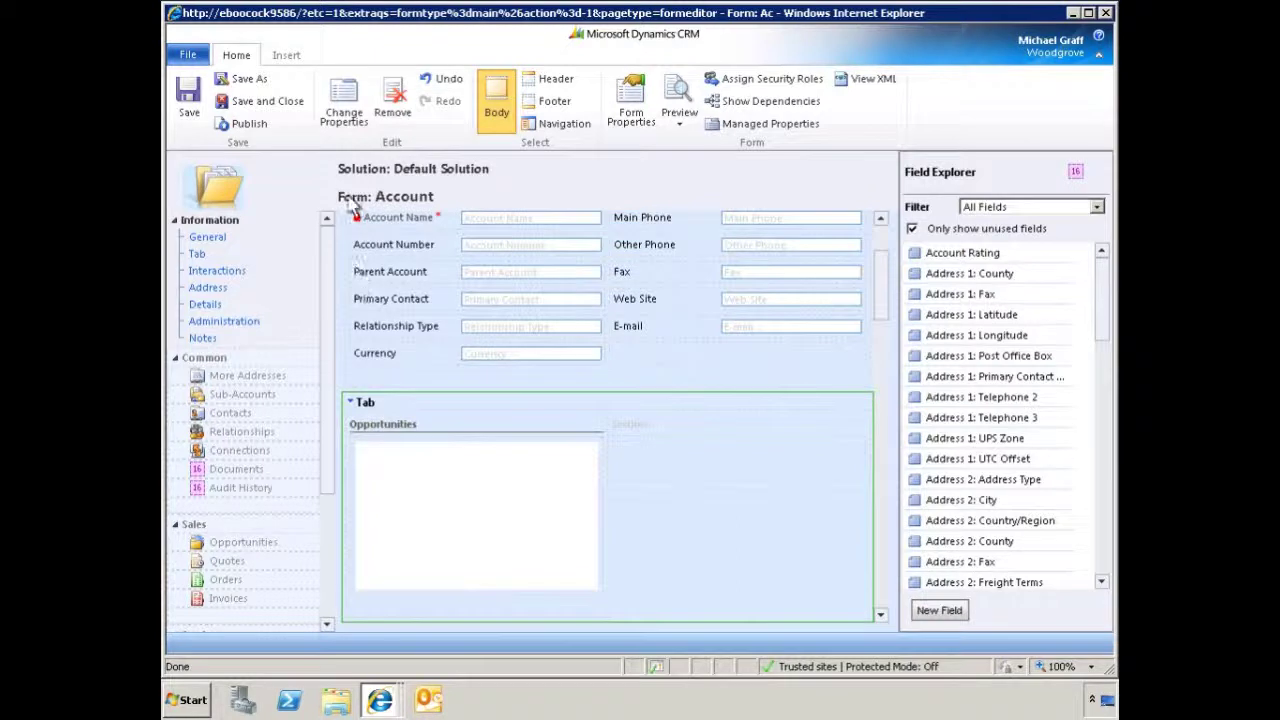
click(345, 115)
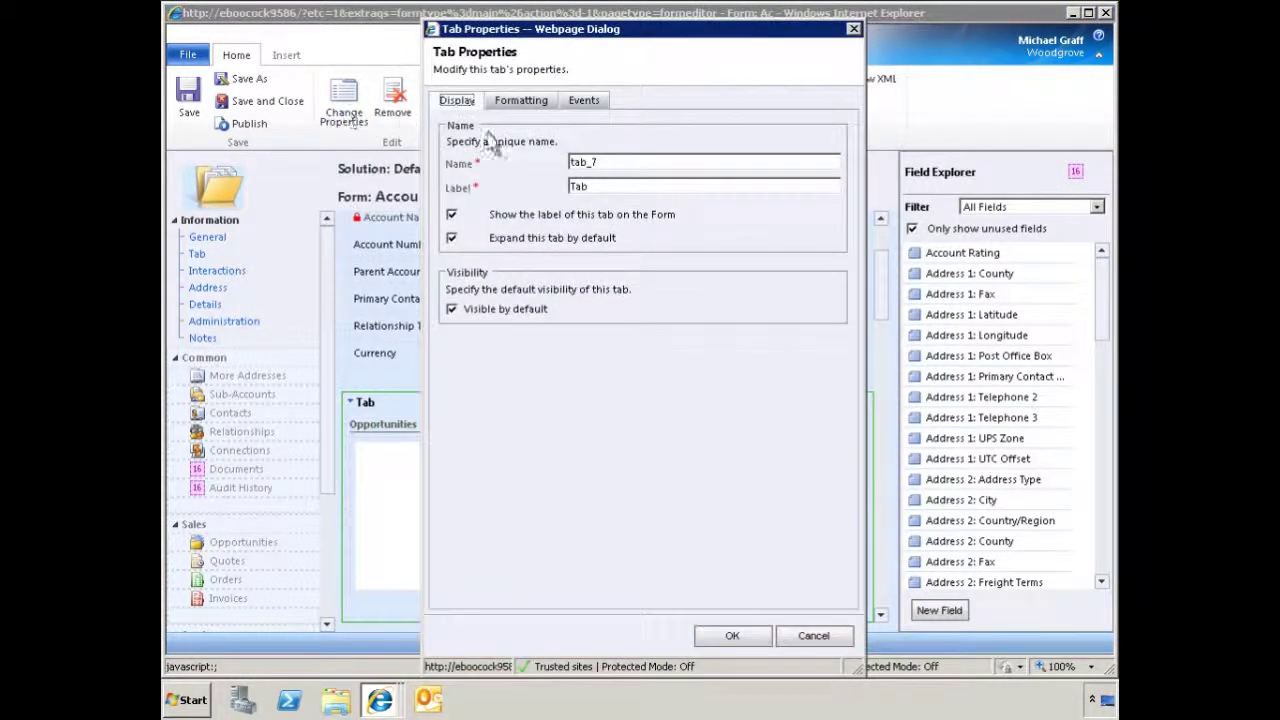
double_click(583, 190)
key(BackSpace)
text(Account Activity)
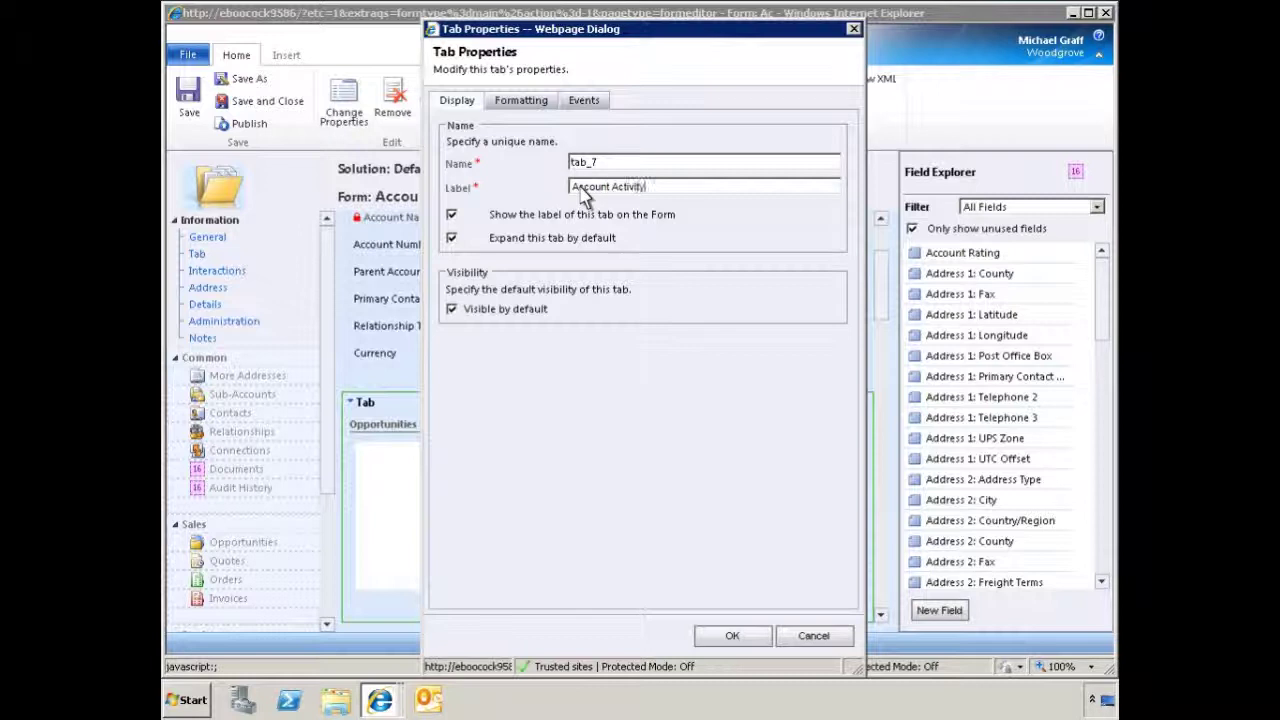
Set the Account Activity tab's column widths to 60% for column 1 and 40% for column 2
click(530, 104)
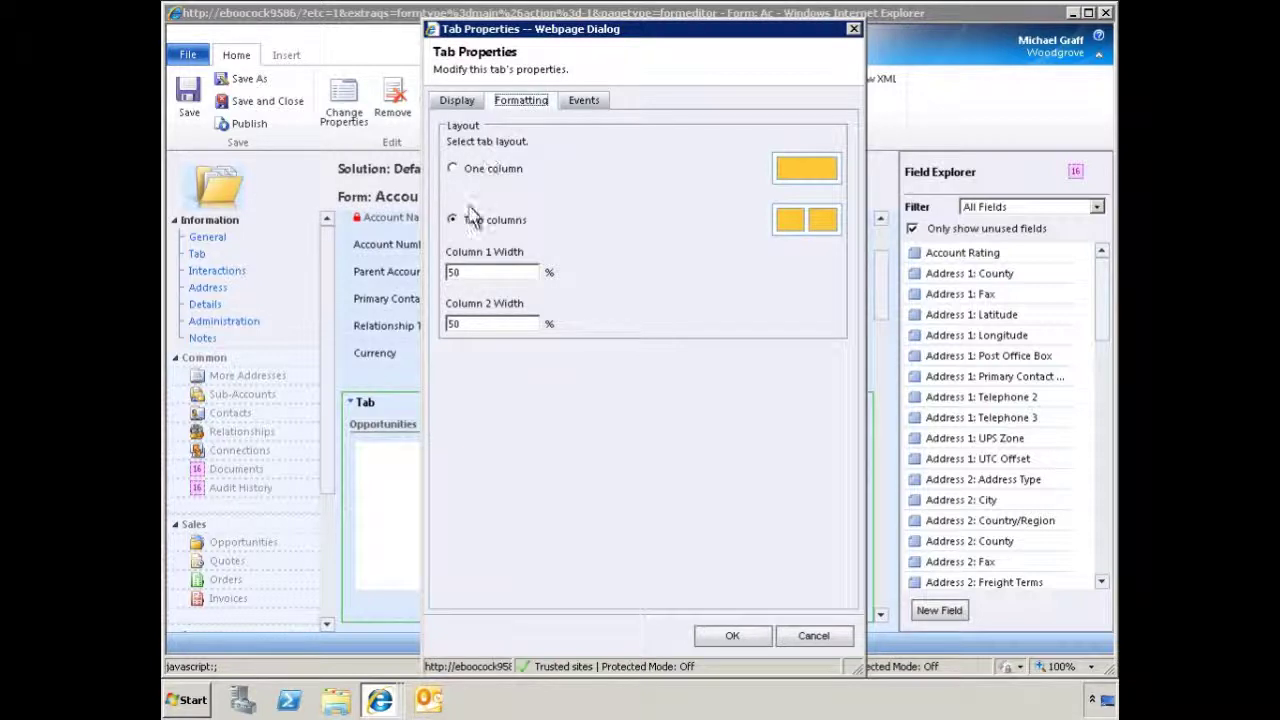
double_click(460, 278)
key(BackSpace)
text(60)
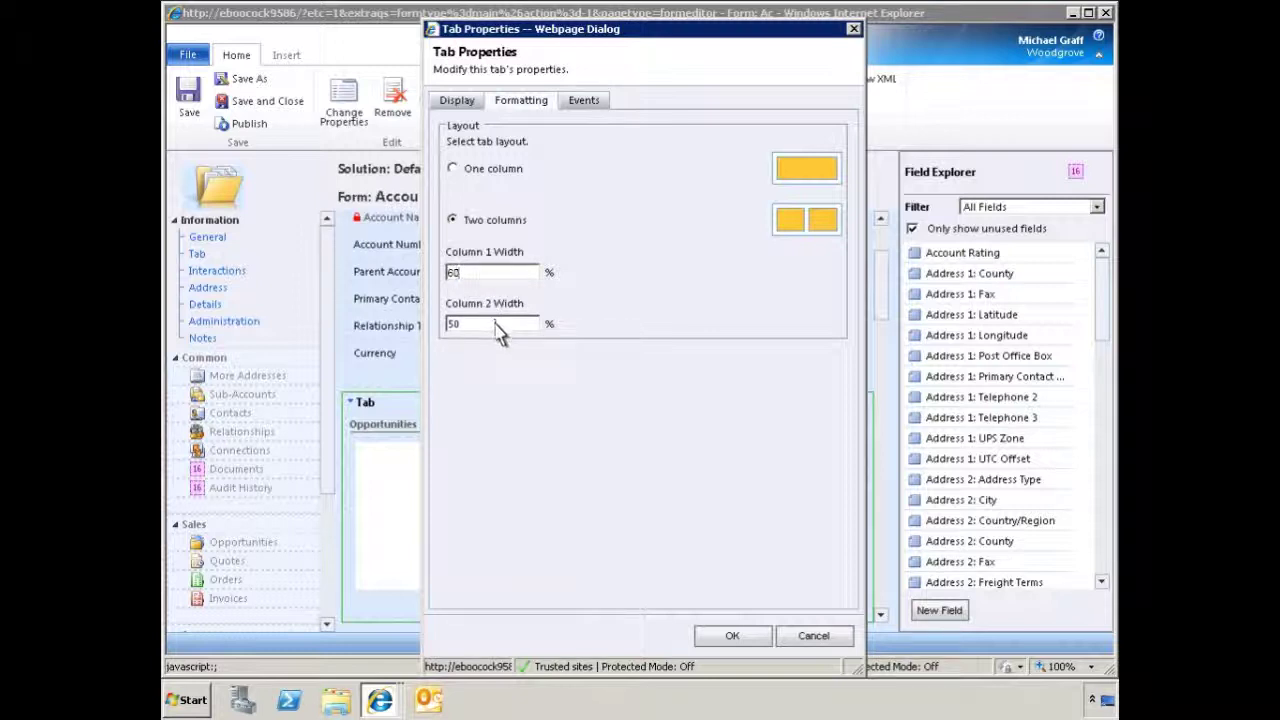
key(Tab)
text(40)
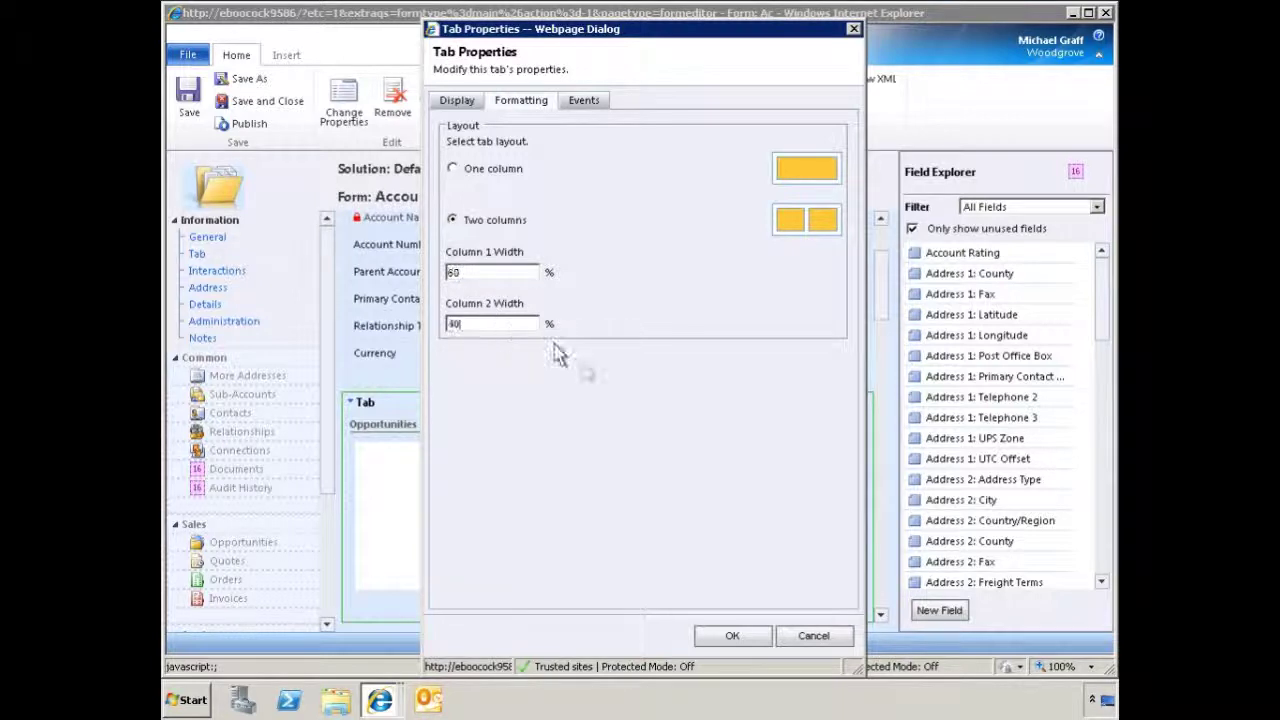
click(733, 637)
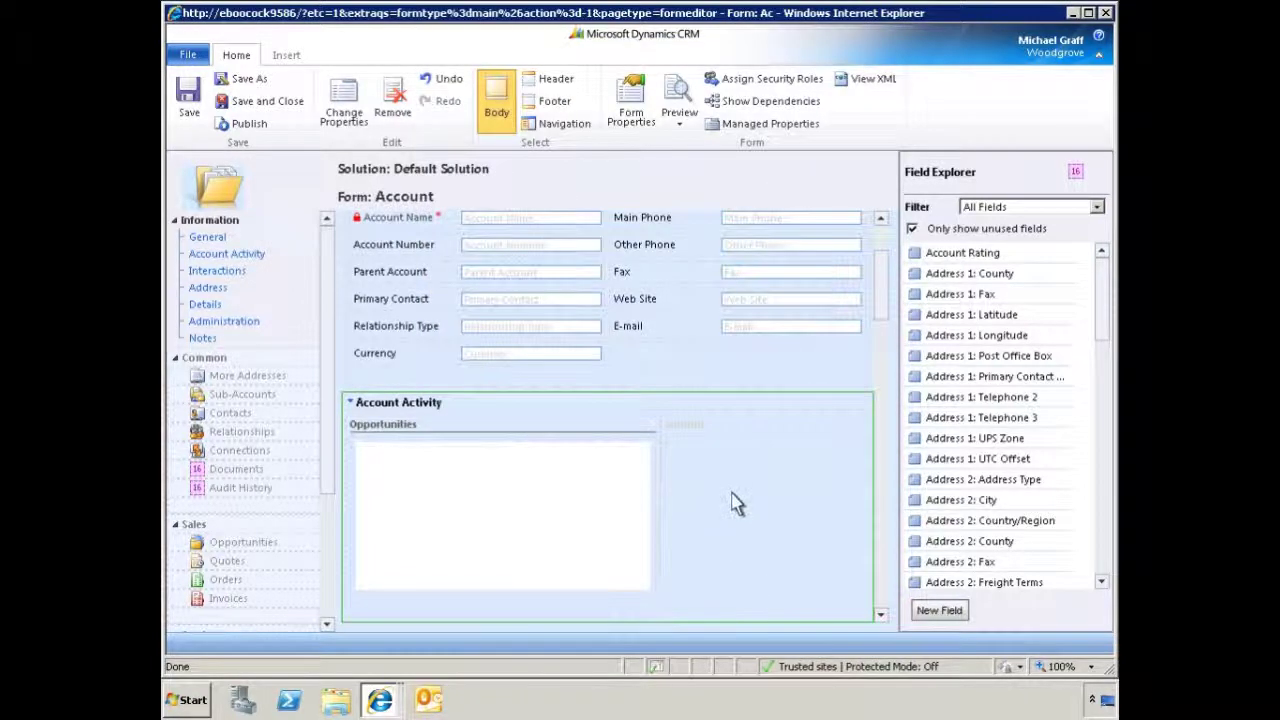
Insert a sub-grid named ActiveCaseChart in the empty Account Activity section, with Cases (Customer) as entity and Active Cases as default view
click(735, 435)
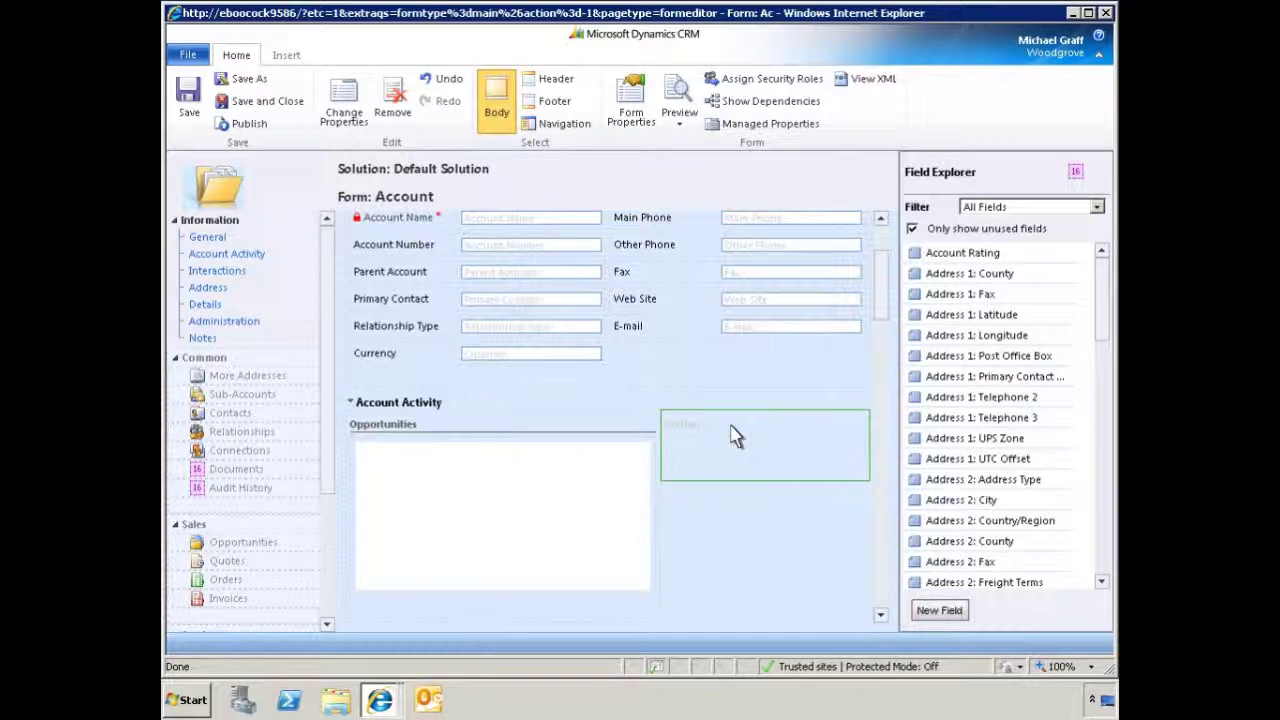
click(287, 56)
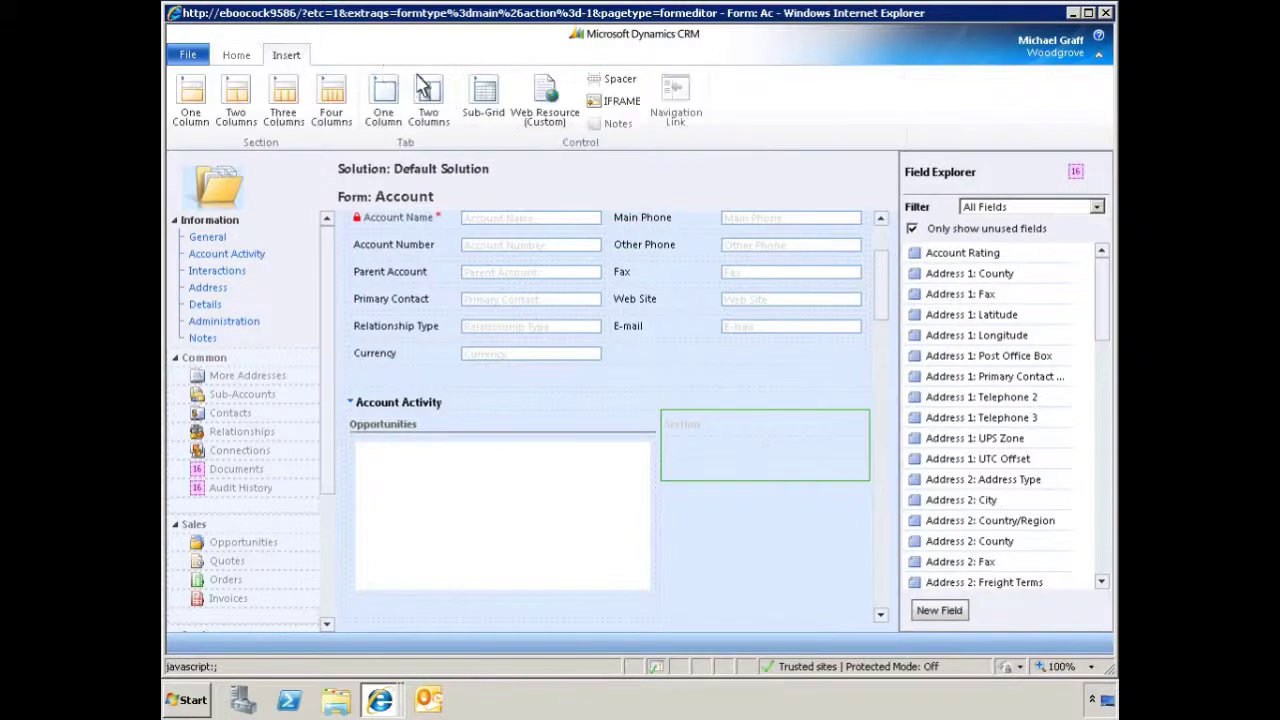
click(490, 117)
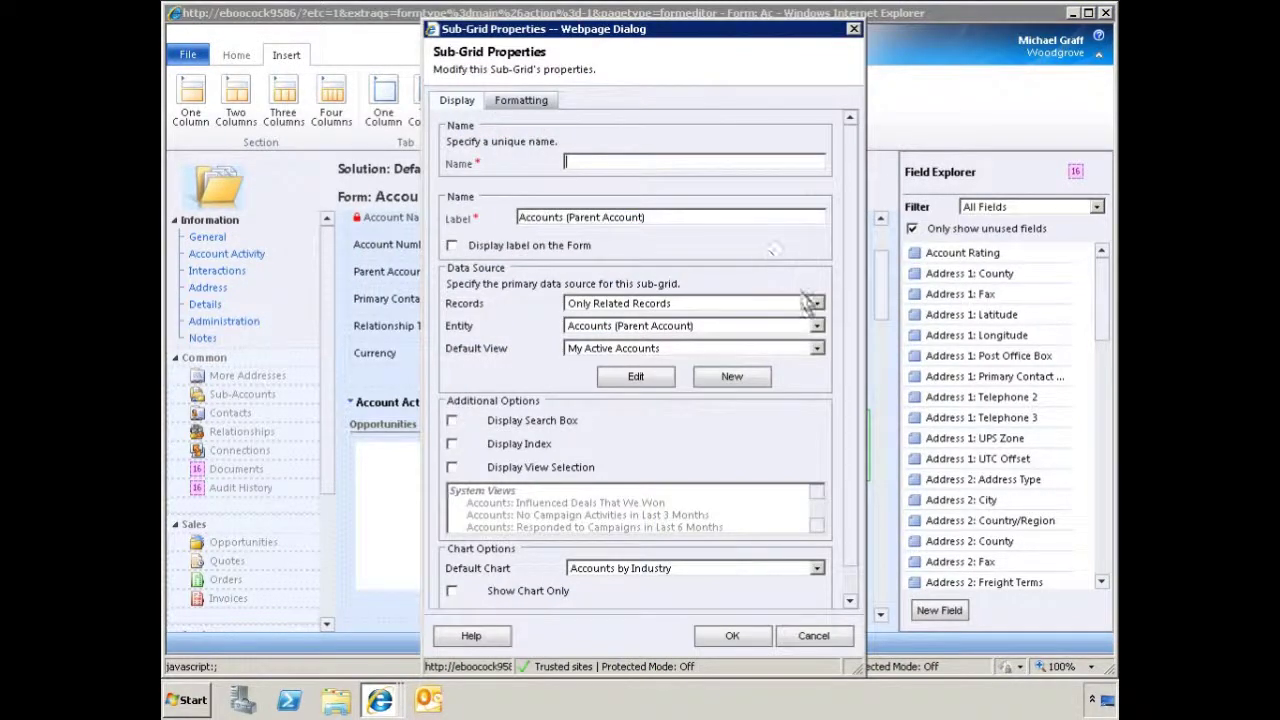
text(ActiveCaseChart)
click(817, 327)
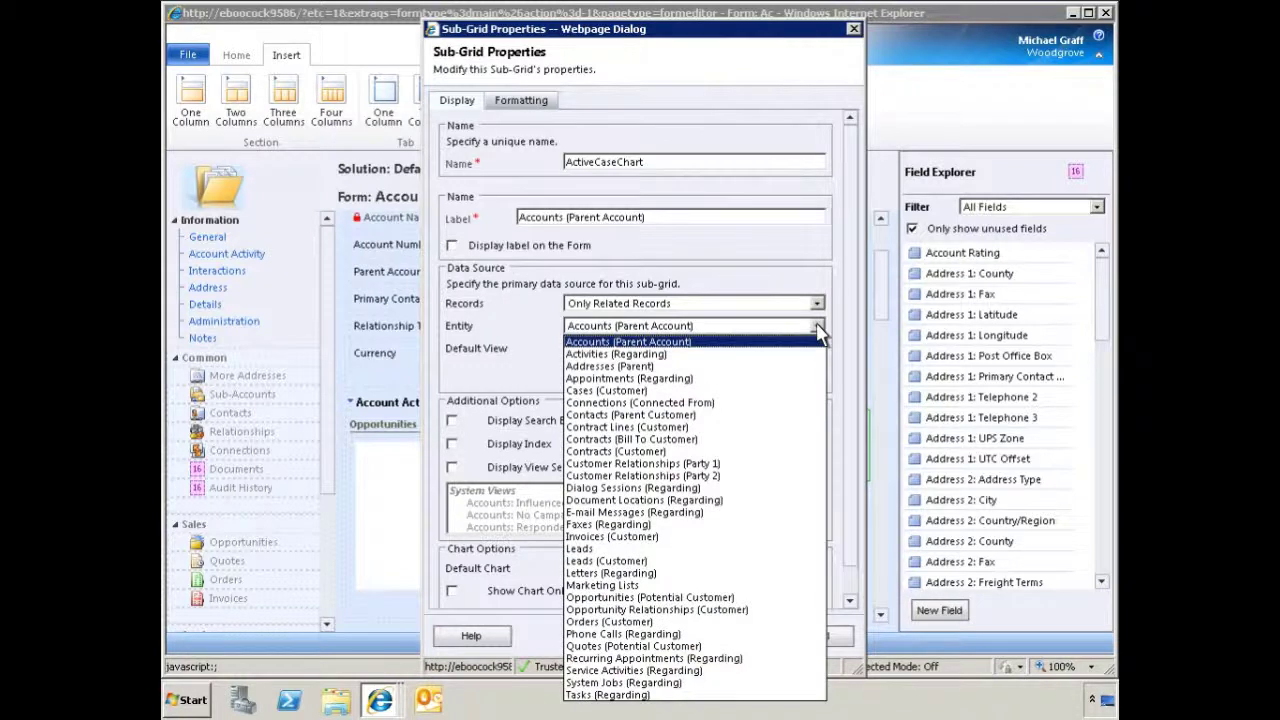
click(608, 391)
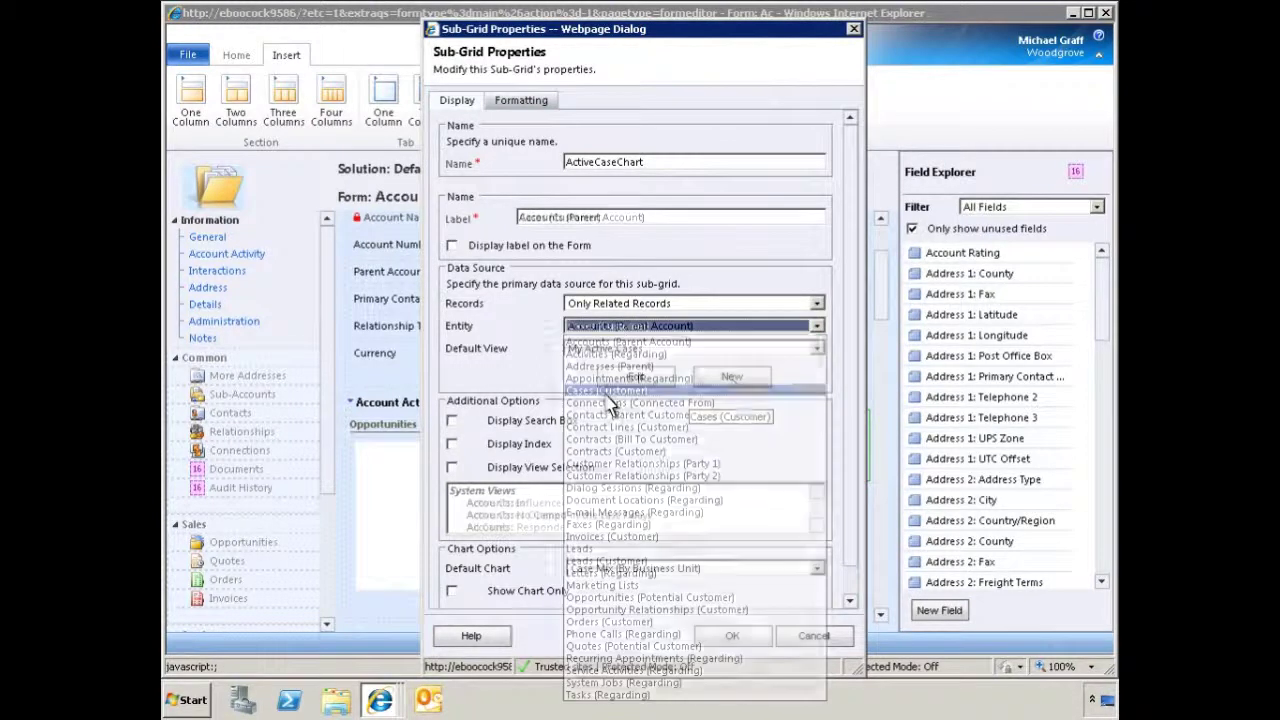
click(818, 349)
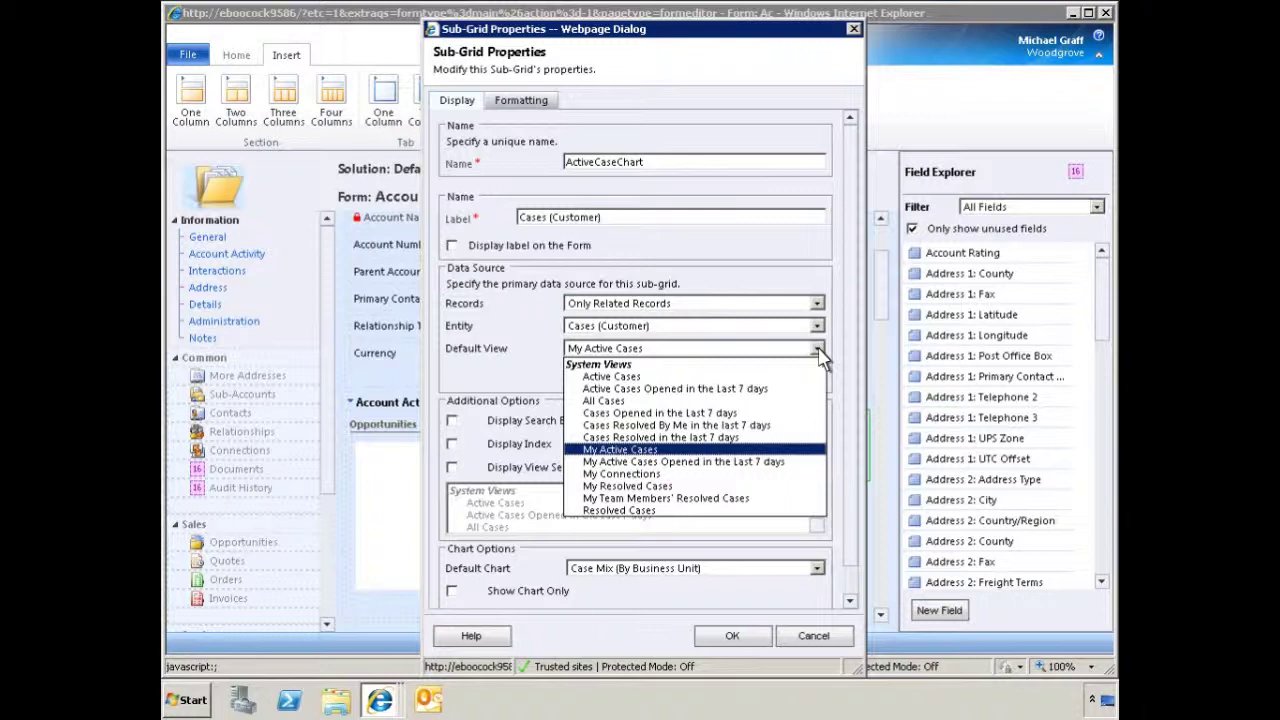
click(620, 377)
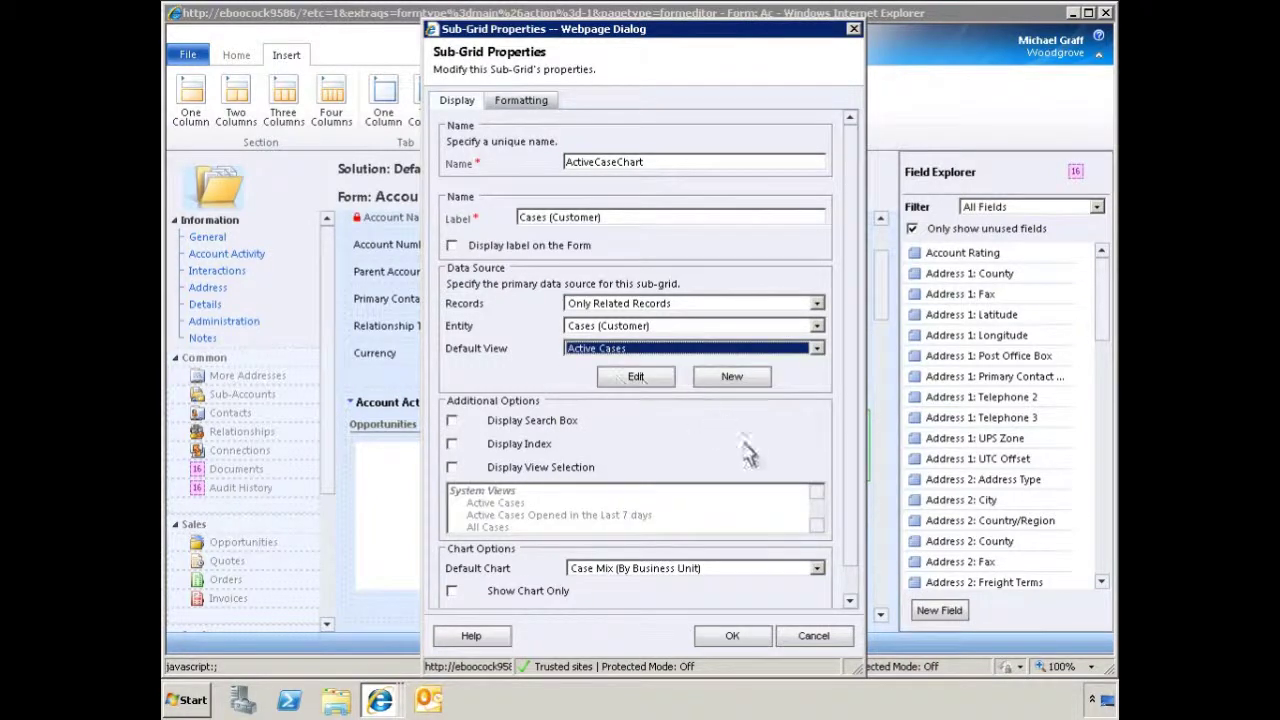
Set the sub-grid's default chart to Case Mix (By Priority) and show the chart only
click(818, 568)
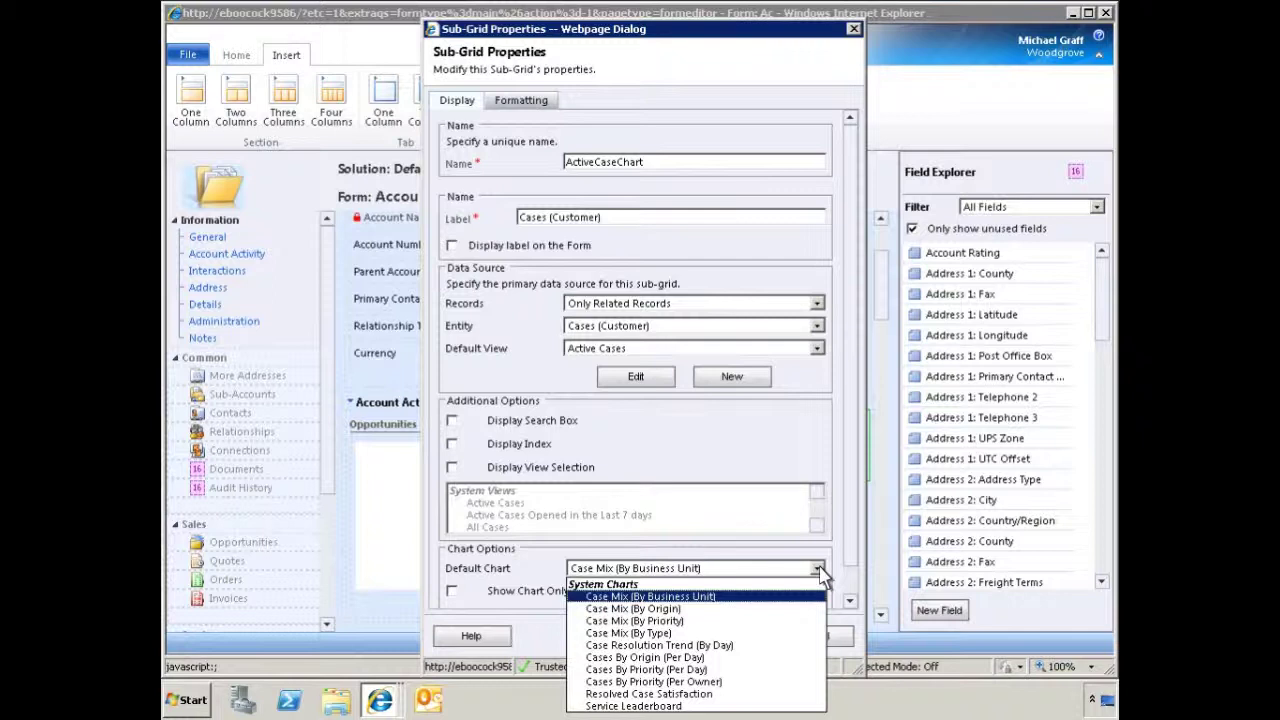
click(634, 621)
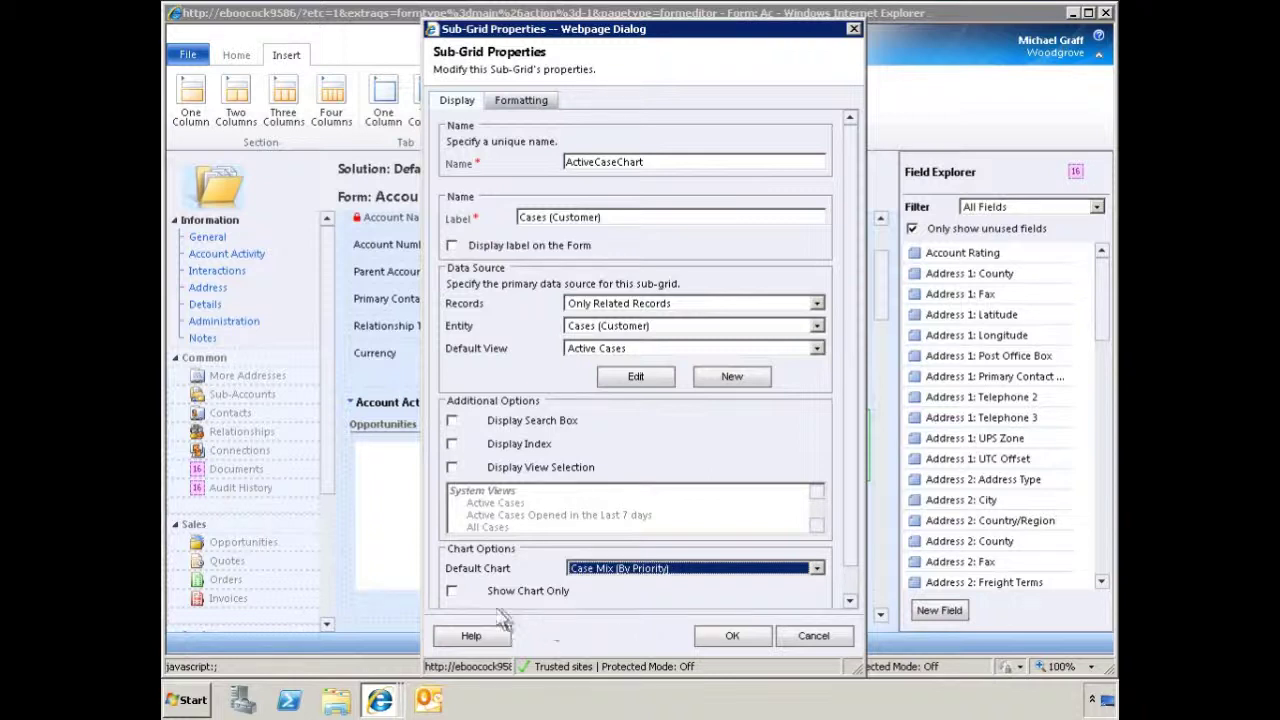
click(453, 592)
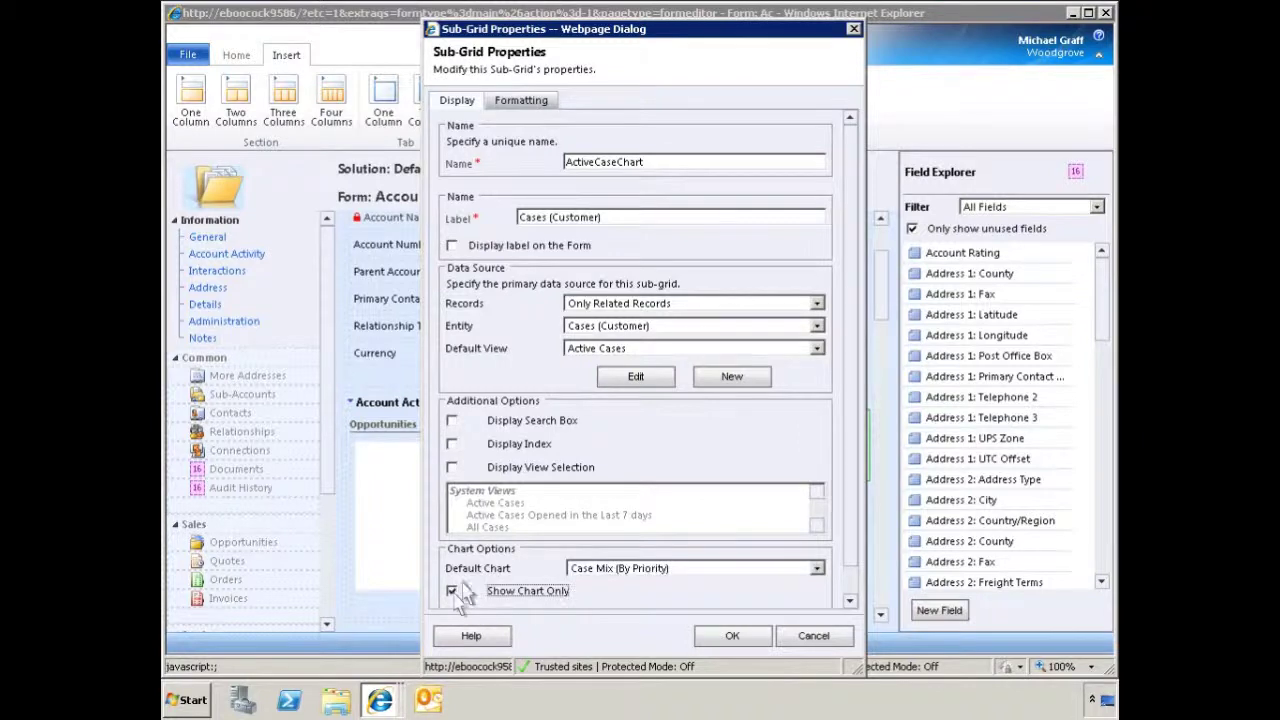
Format the case chart sub-grid to occupy one column with 6 rows and apply its properties
click(525, 106)
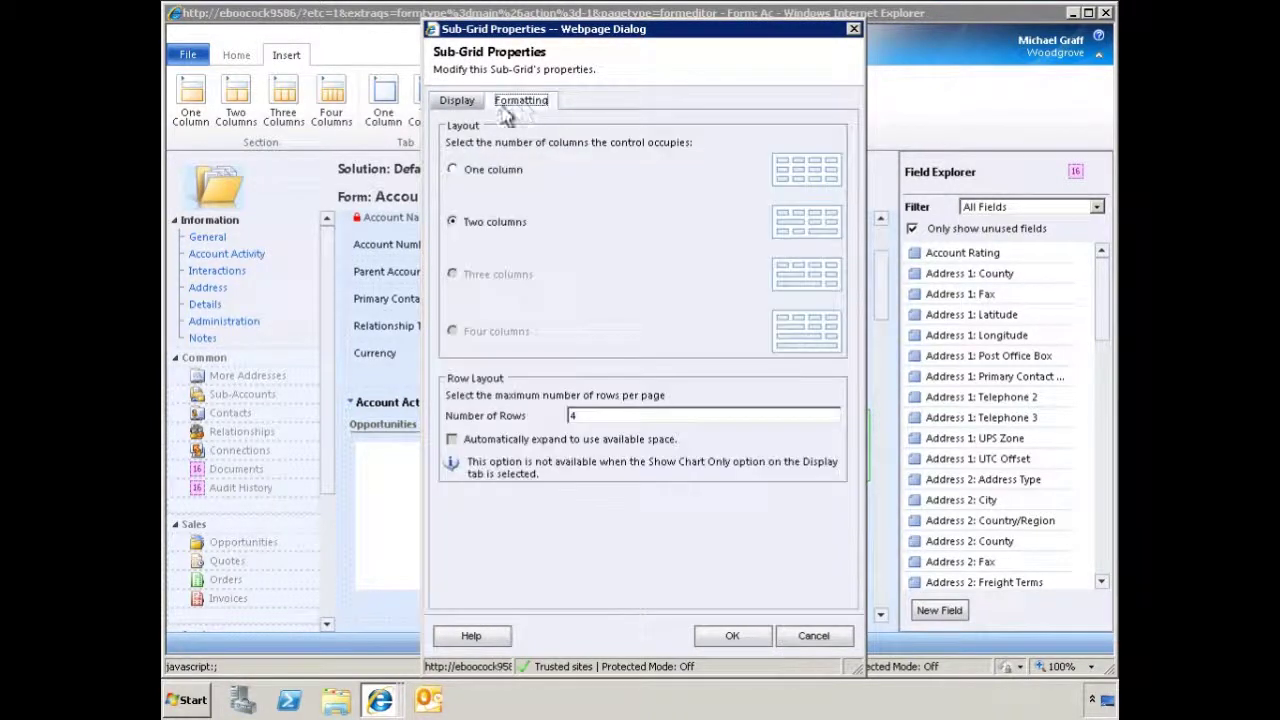
click(455, 170)
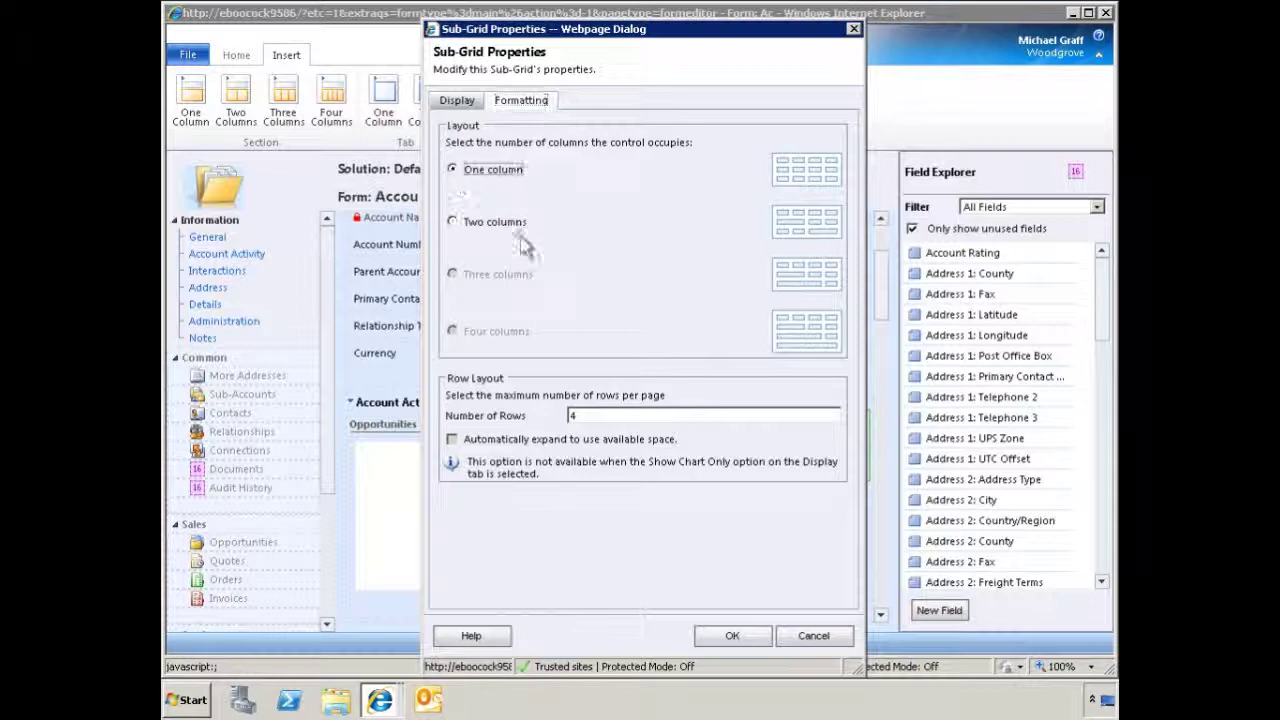
click(580, 422)
key(BackSpace)
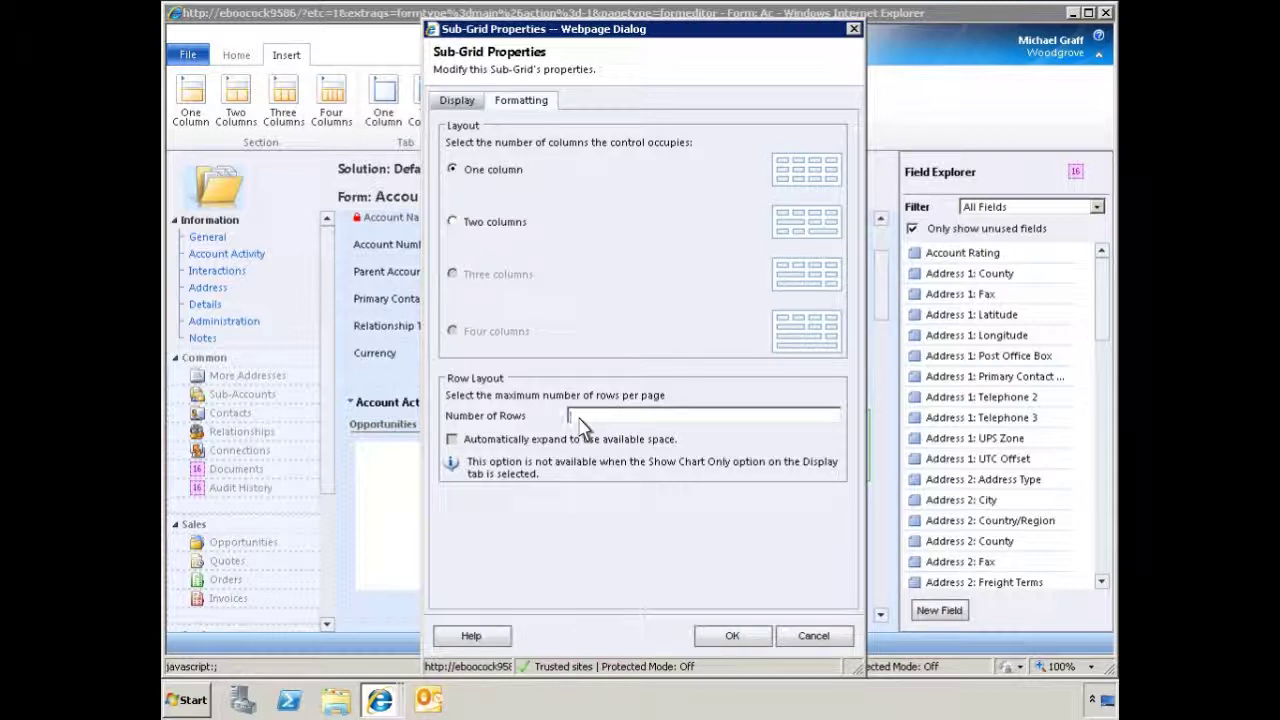
text(6)
click(733, 638)
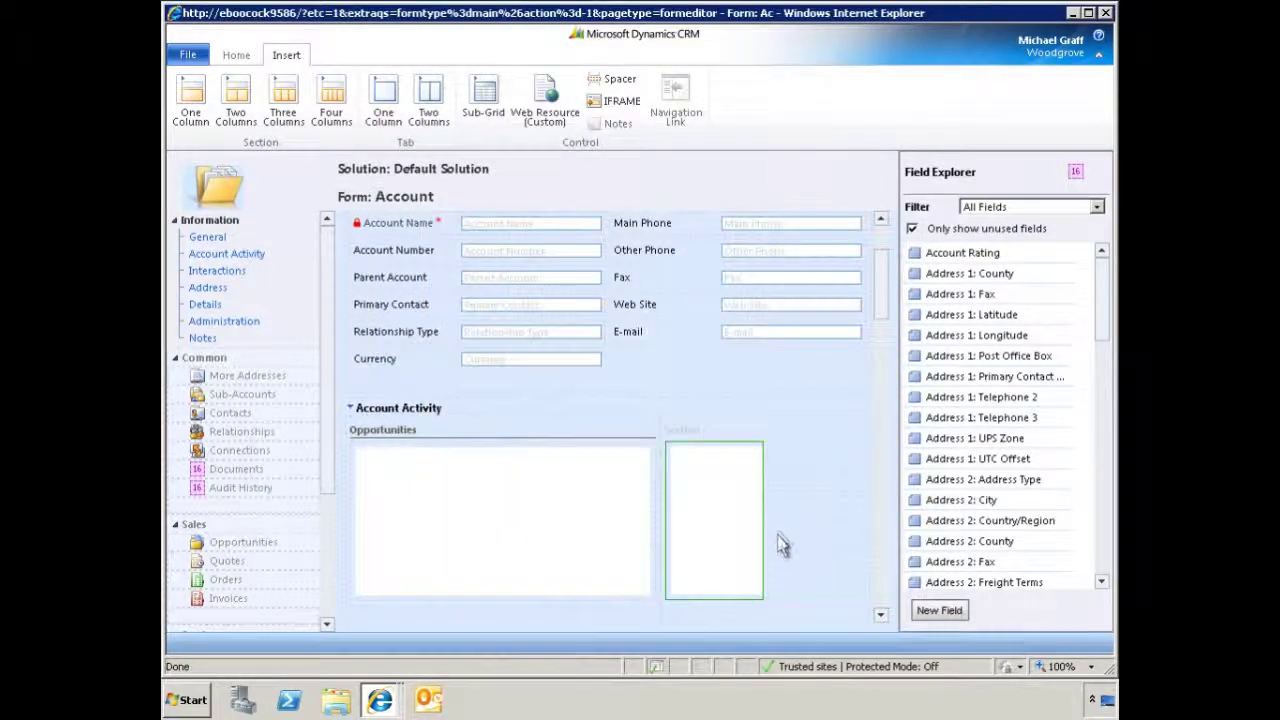
Label the section containing the case chart Active Service Cases, showing its label on the form and a line at the top
click(785, 497)
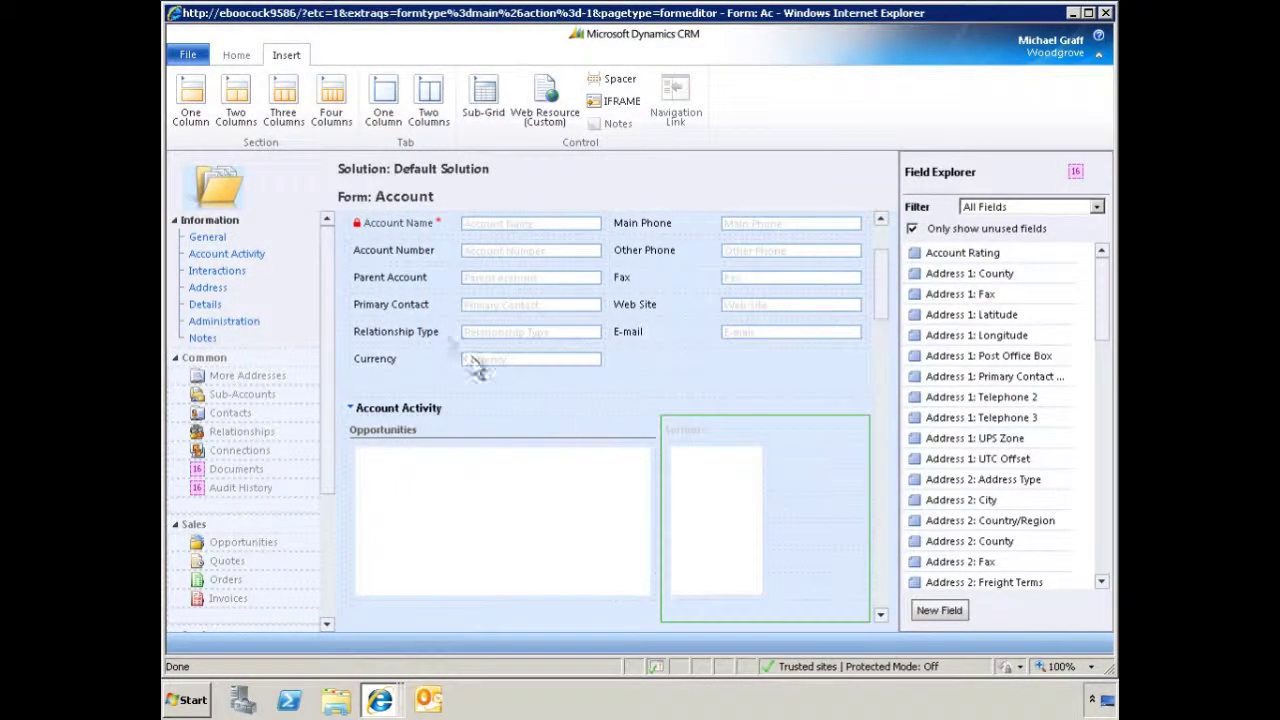
click(240, 56)
click(345, 100)
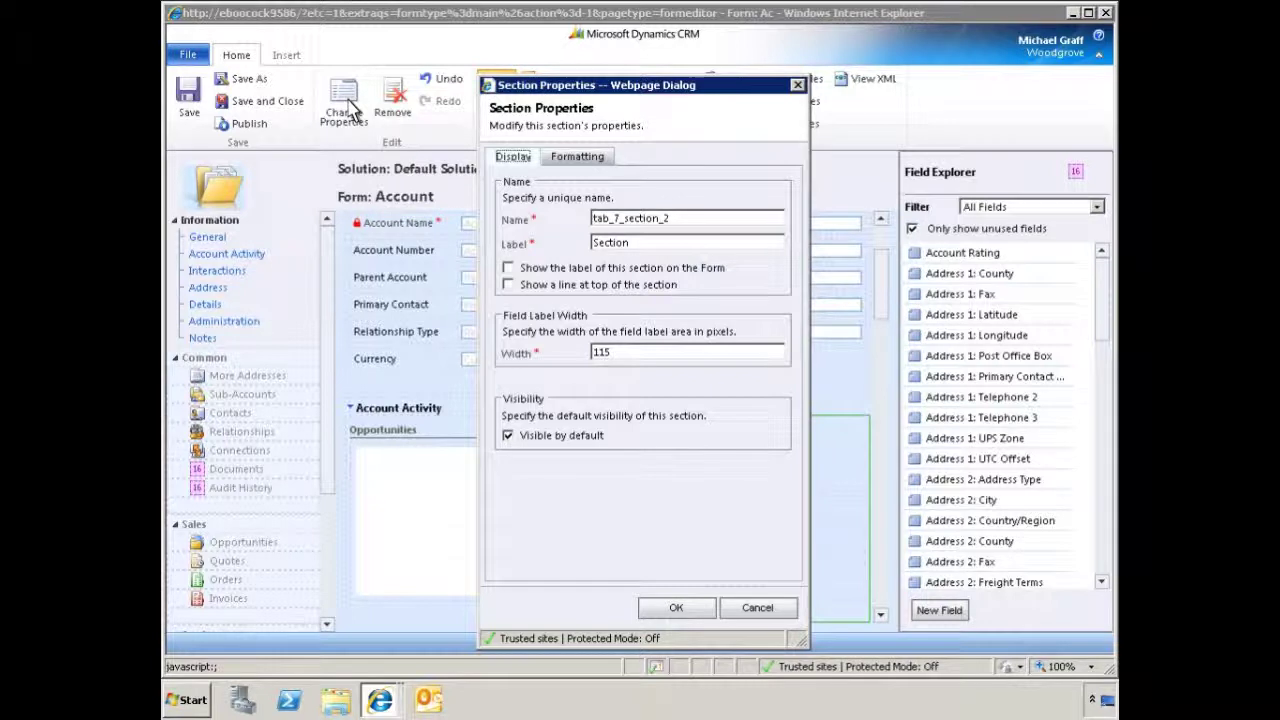
double_click(598, 245)
text(Active Service Cases)
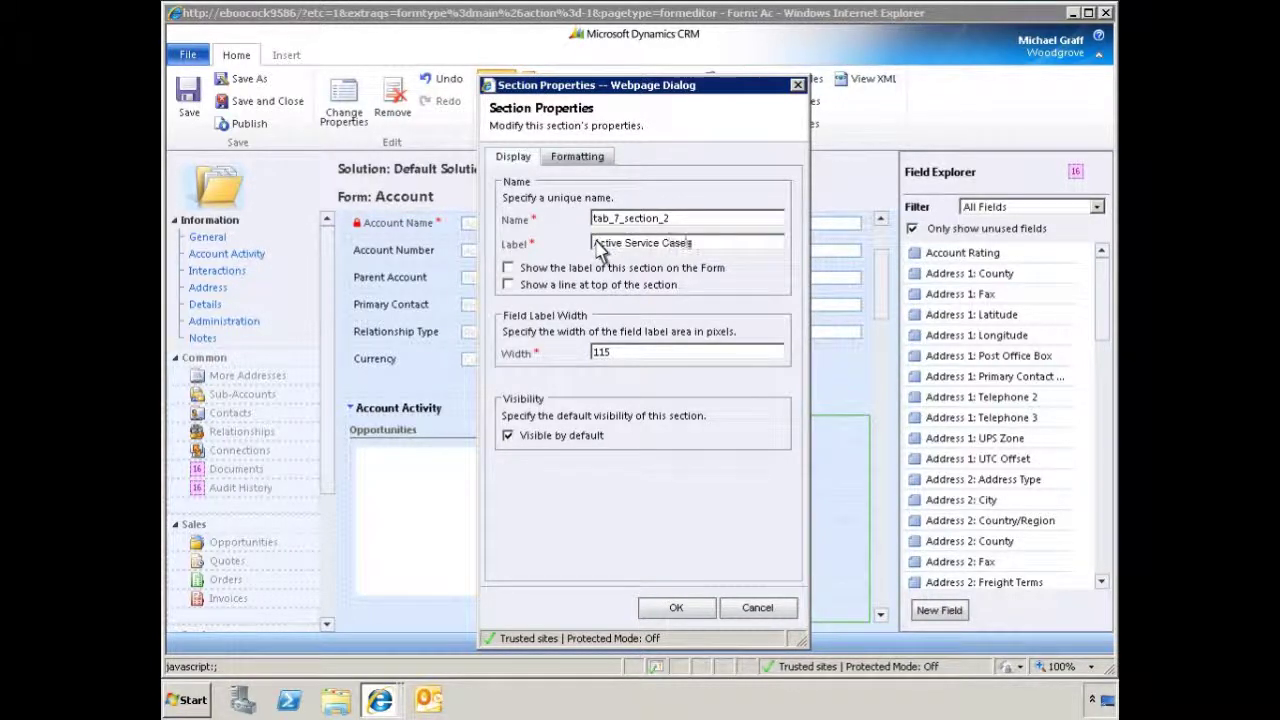
click(509, 269)
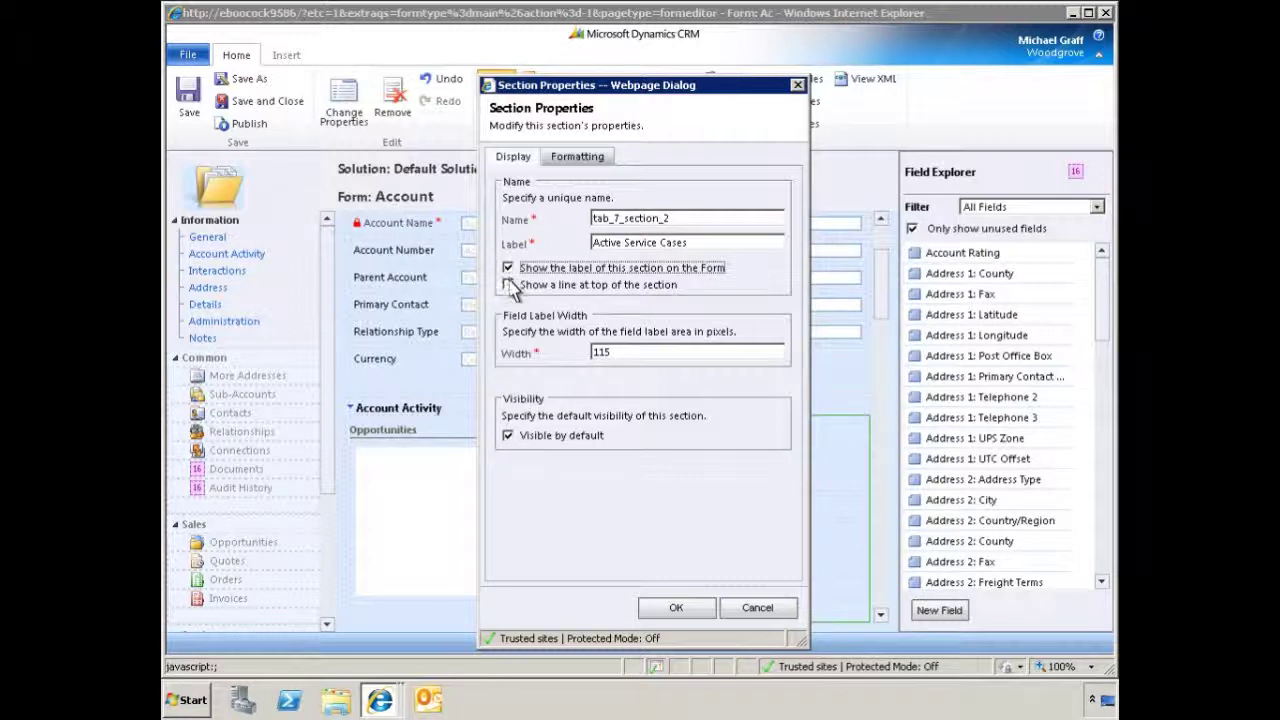
click(509, 285)
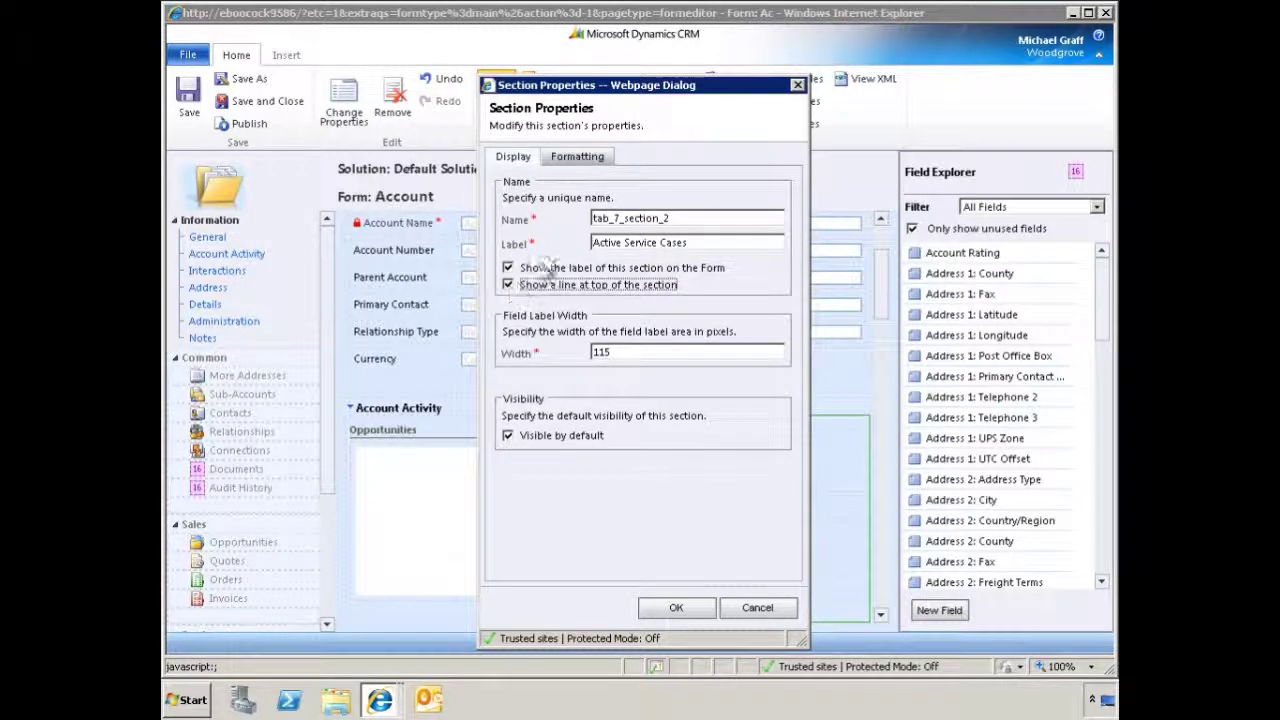
Set the Active Service Cases section's layout to one column and apply the section properties
click(578, 158)
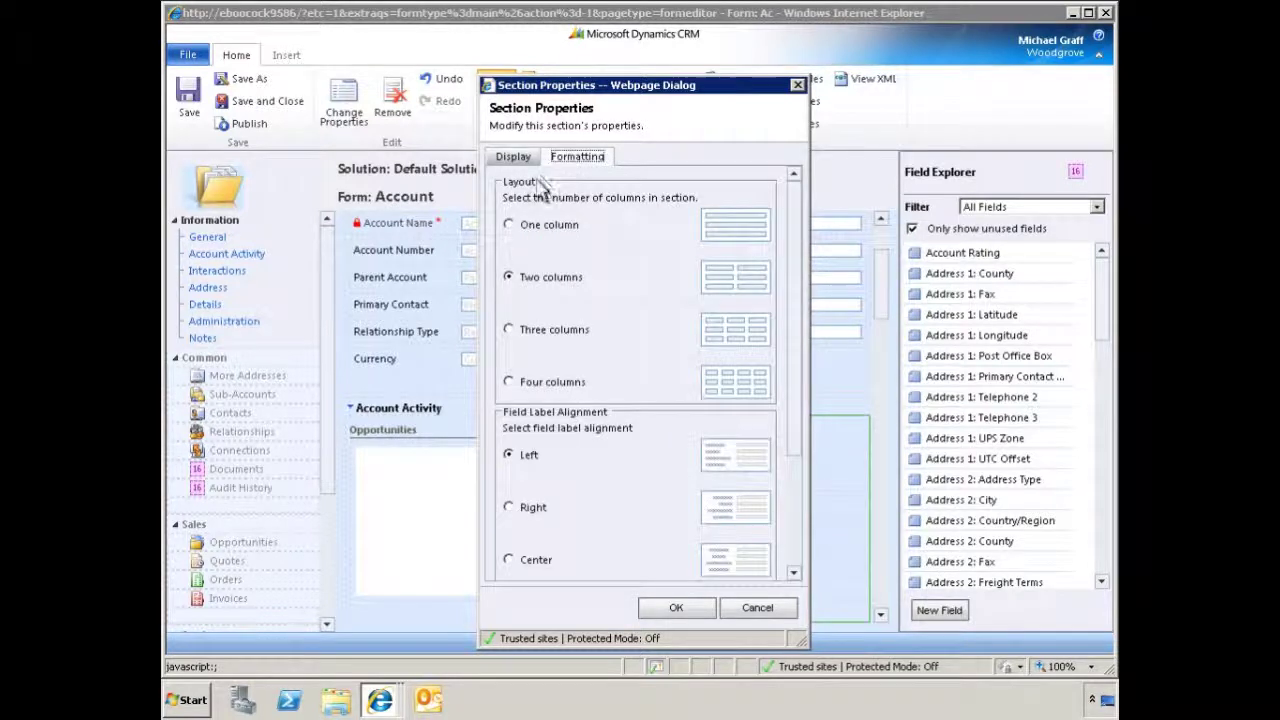
click(509, 226)
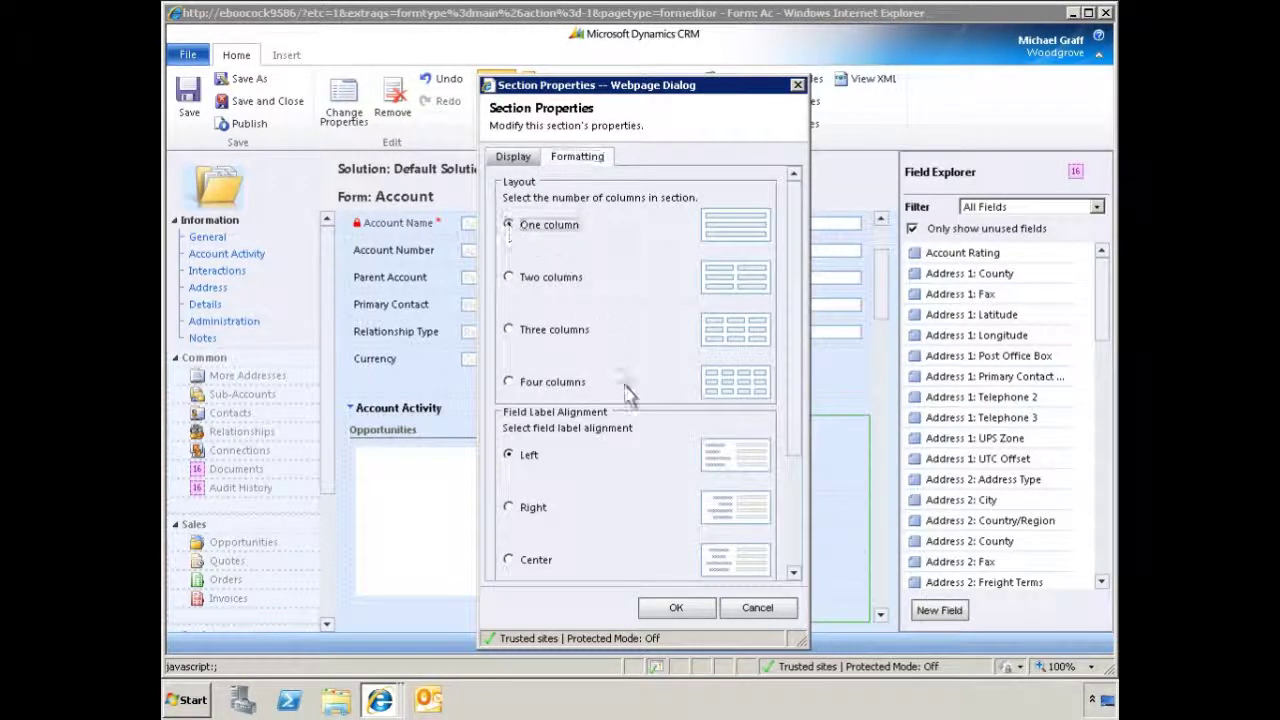
click(674, 607)
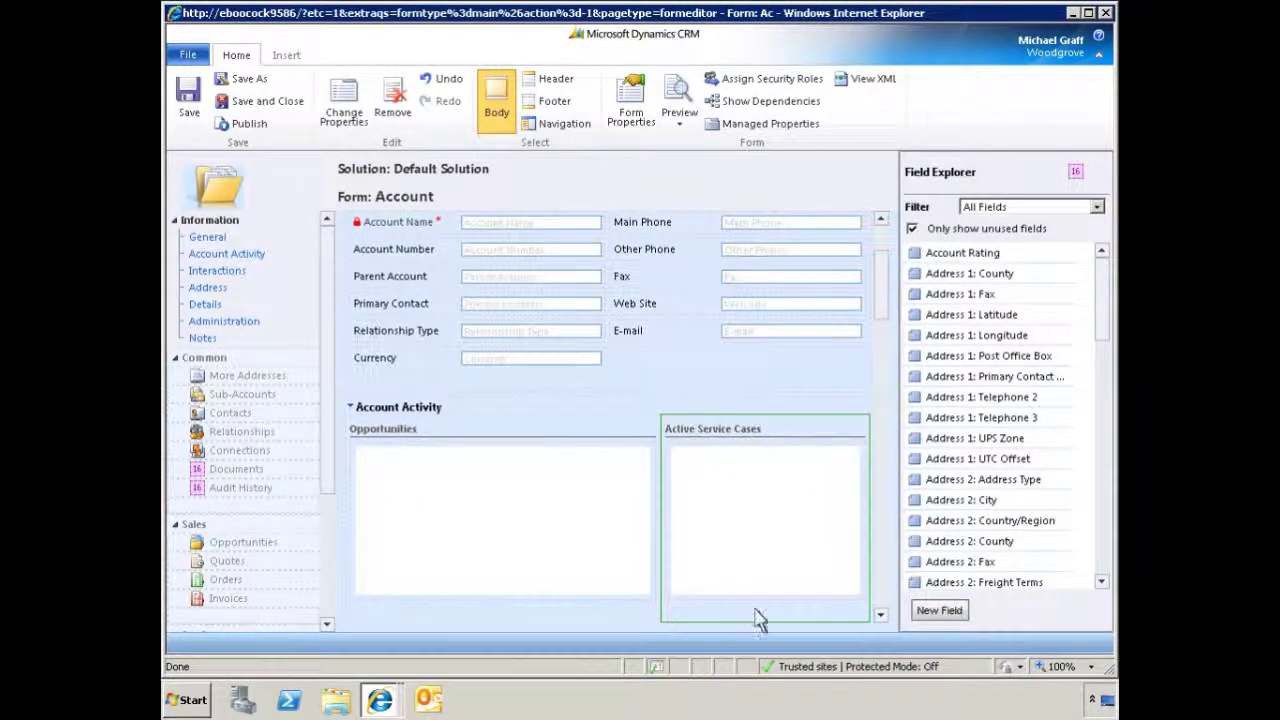
Create a new Account field with display name Inside Sales Rep, name InsideSalesRep and type Lookup
click(945, 612)
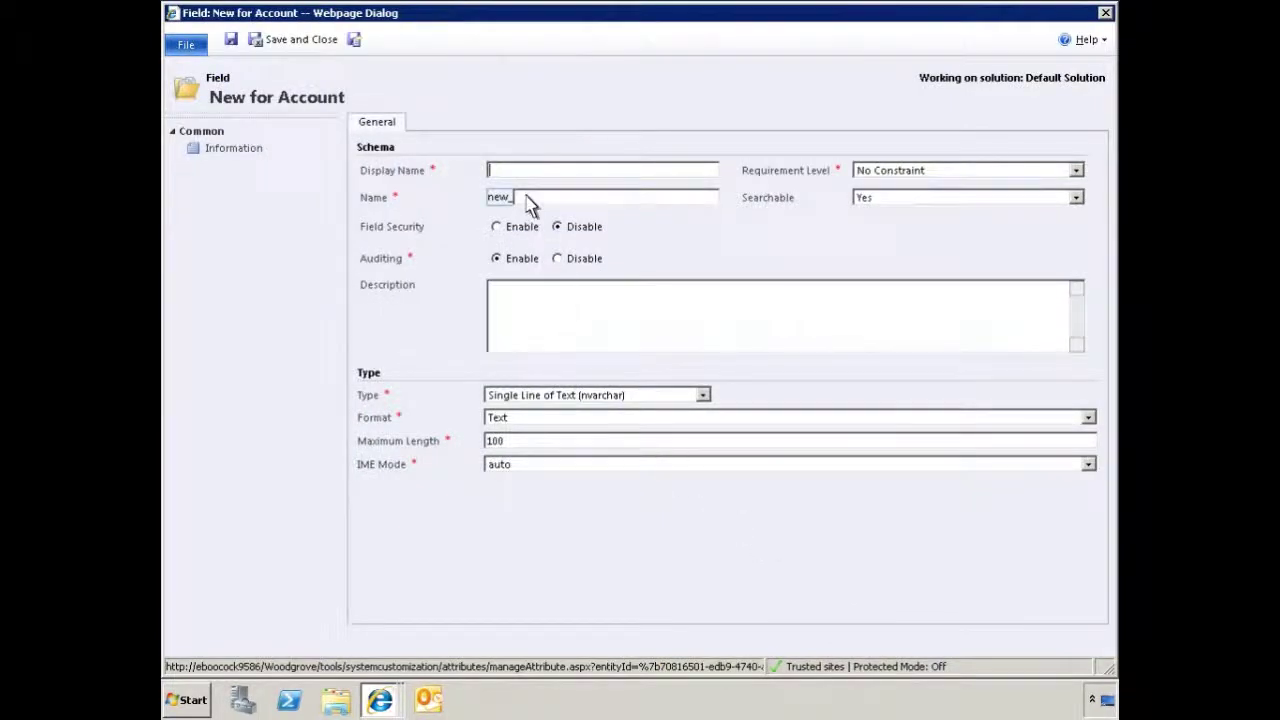
text(Inside Sales Rep)
text(InsideSalesRep)
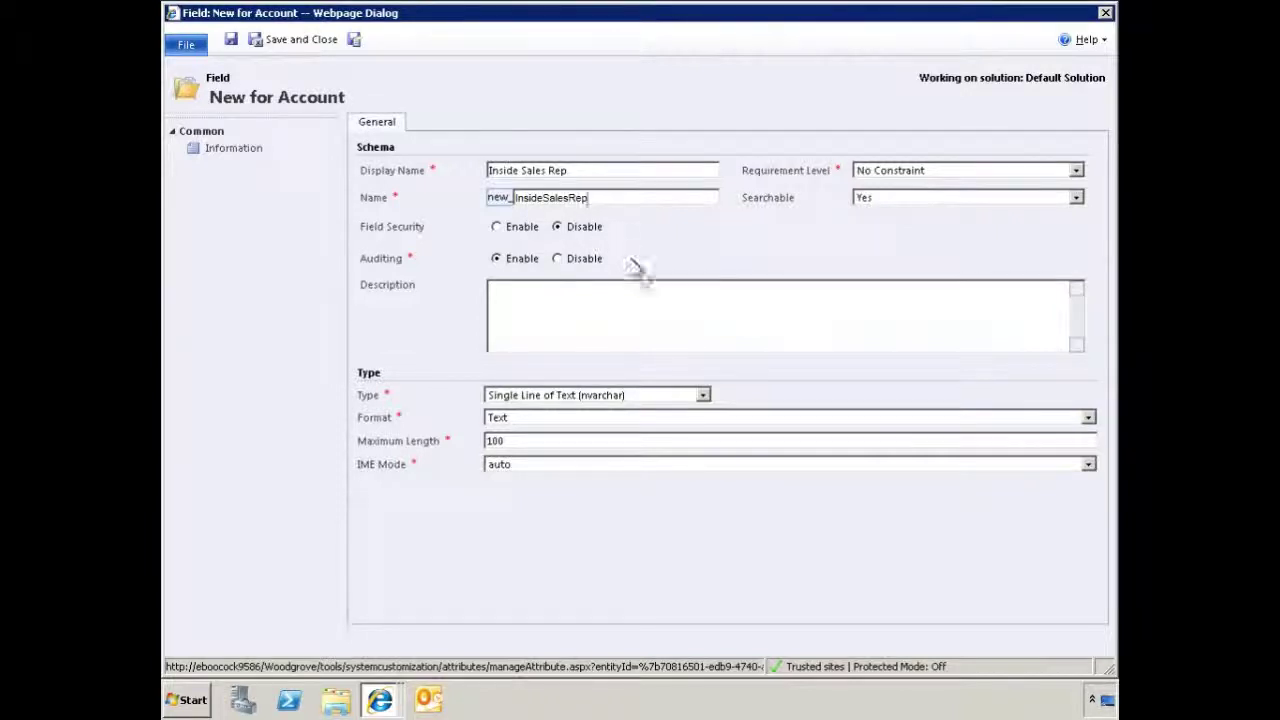
click(703, 395)
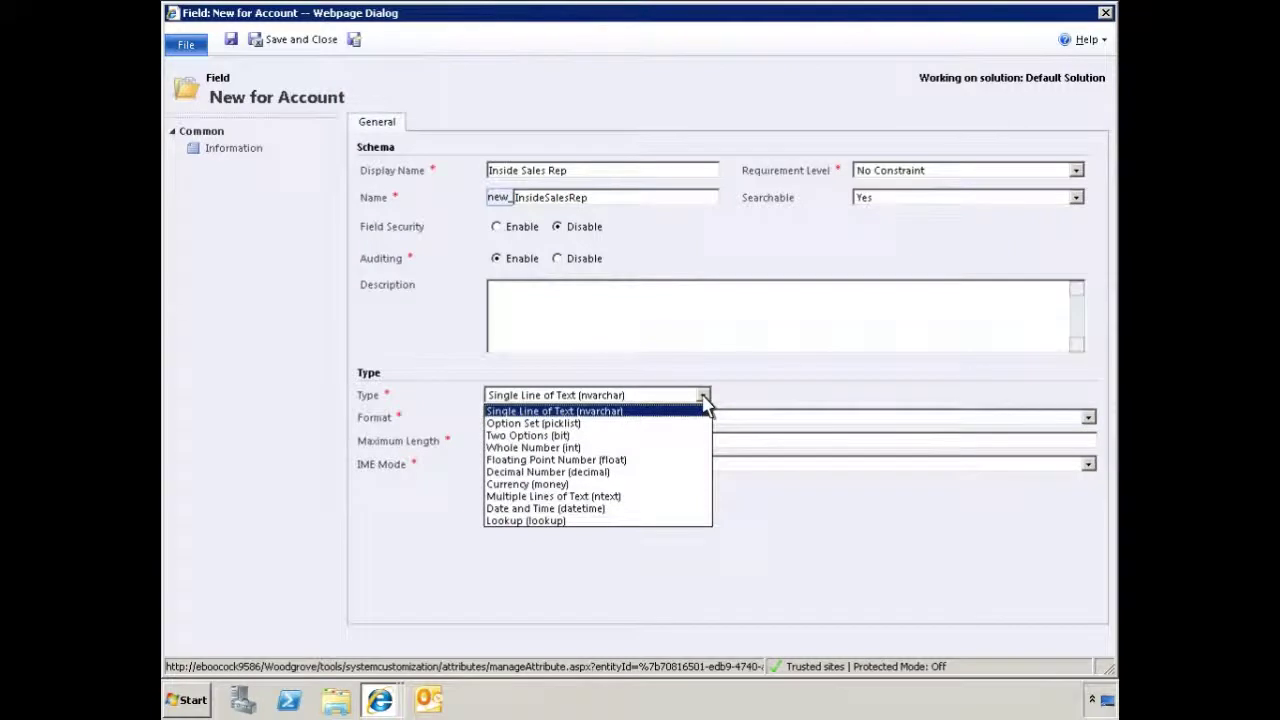
click(525, 522)
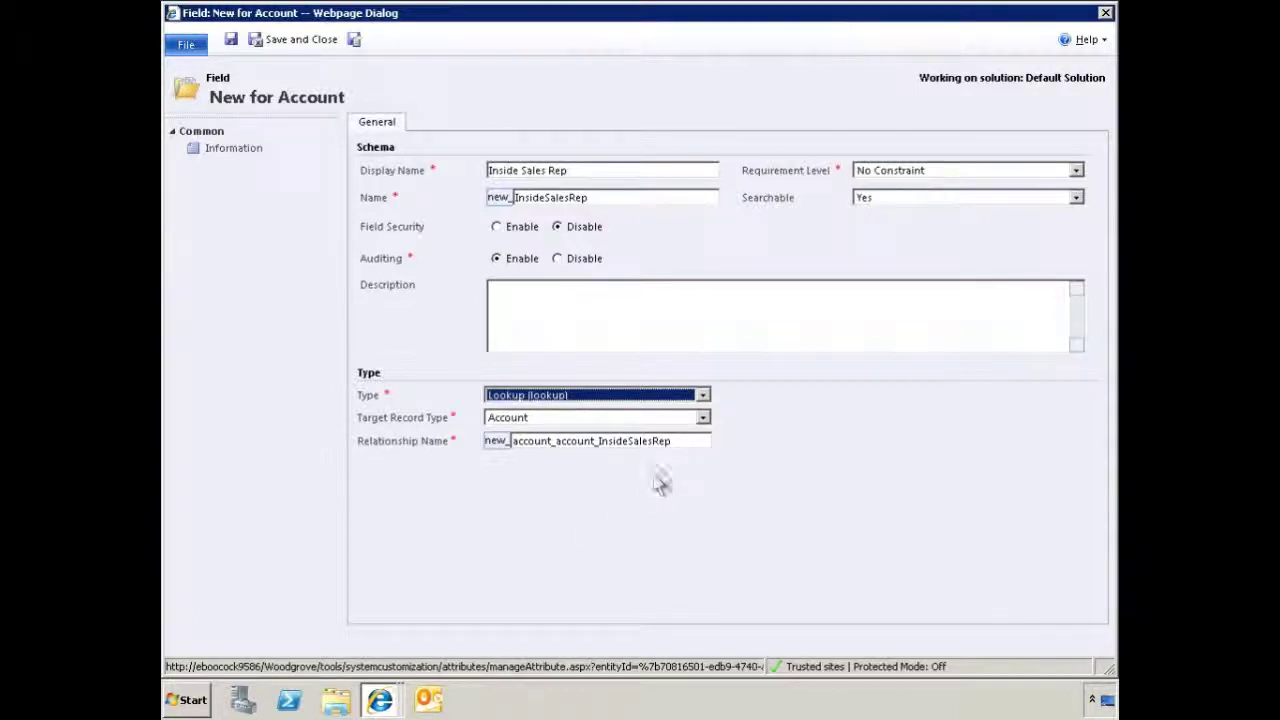
Save the lookup field with User as its target record type and add it to the form beside Currency
click(705, 420)
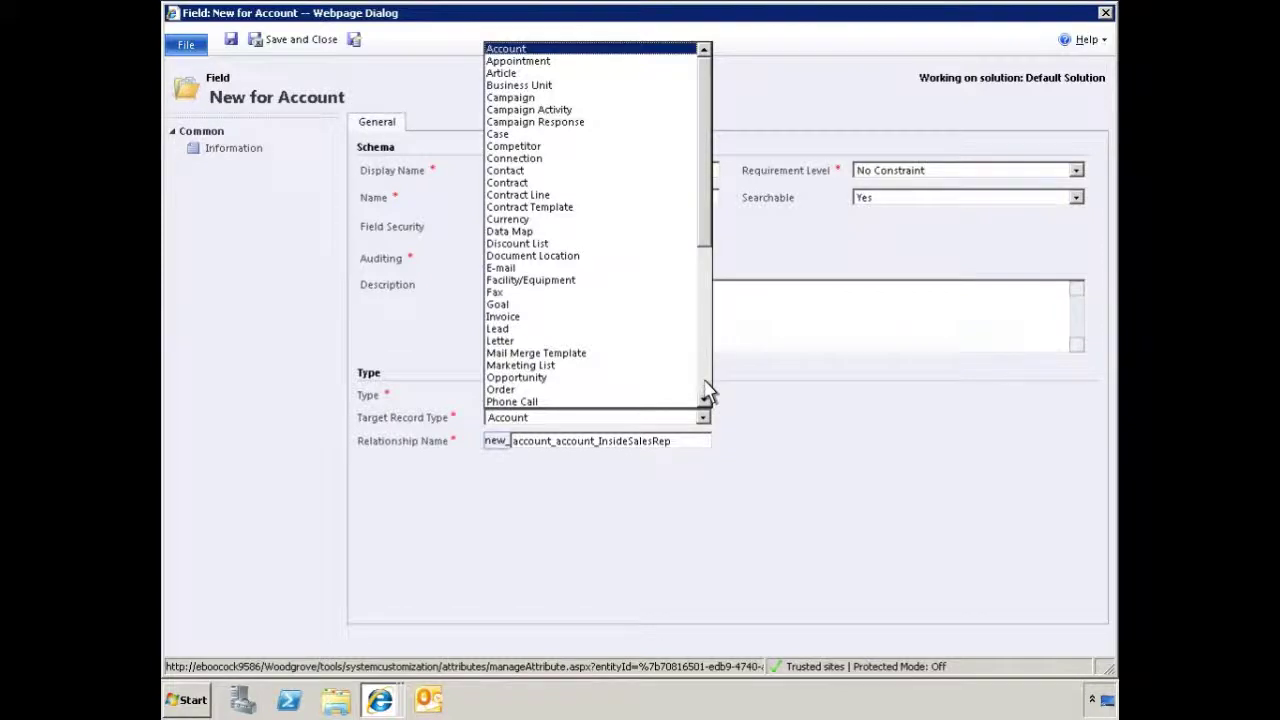
click(707, 392)
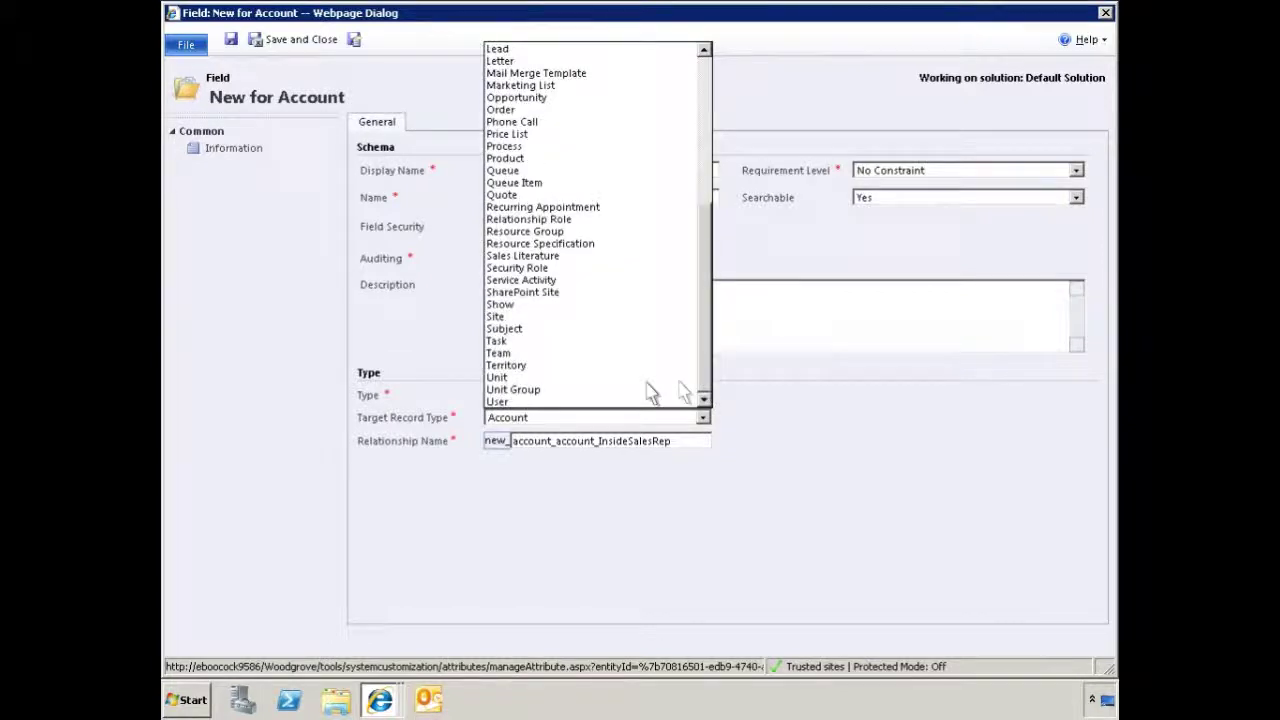
click(510, 403)
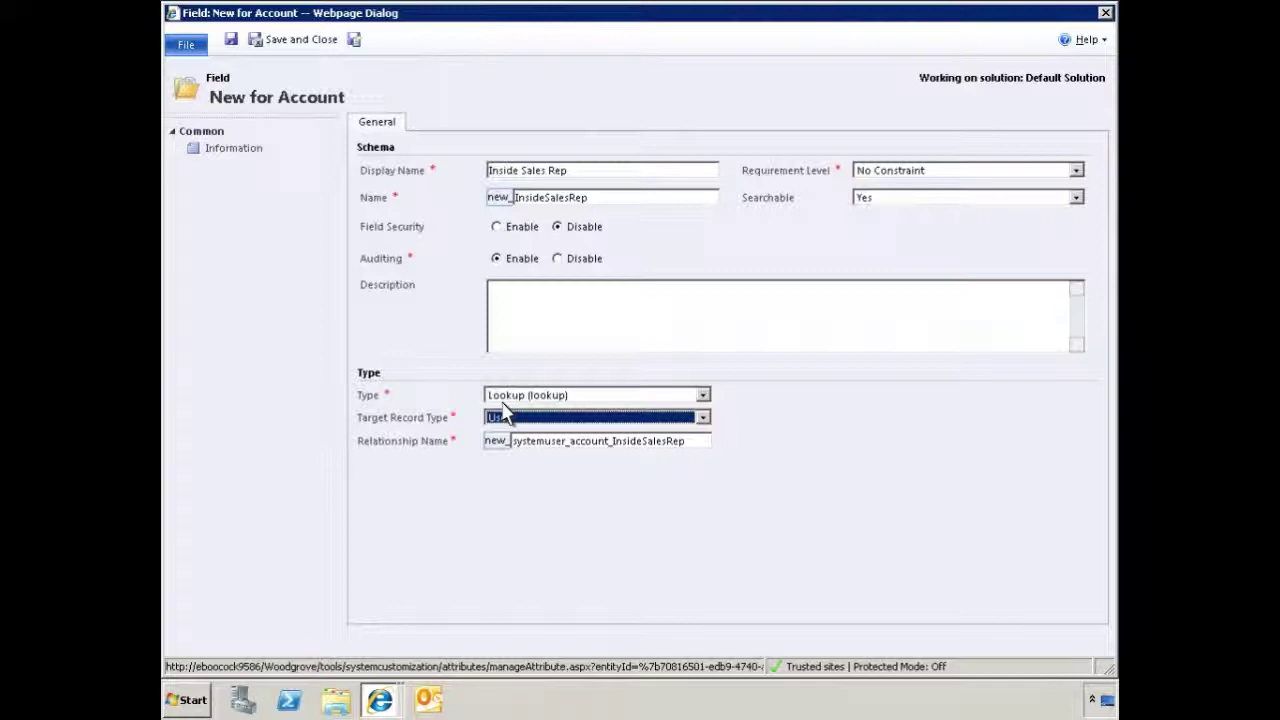
click(302, 42)
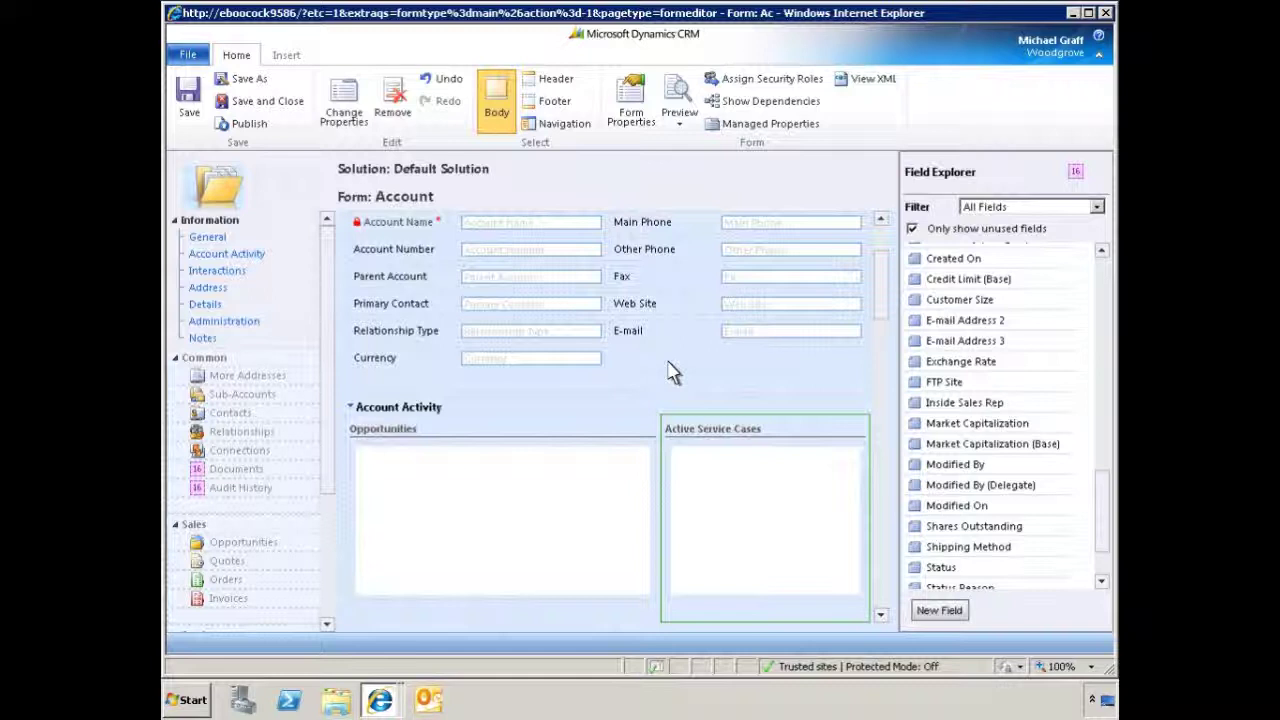
double_click(966, 407)
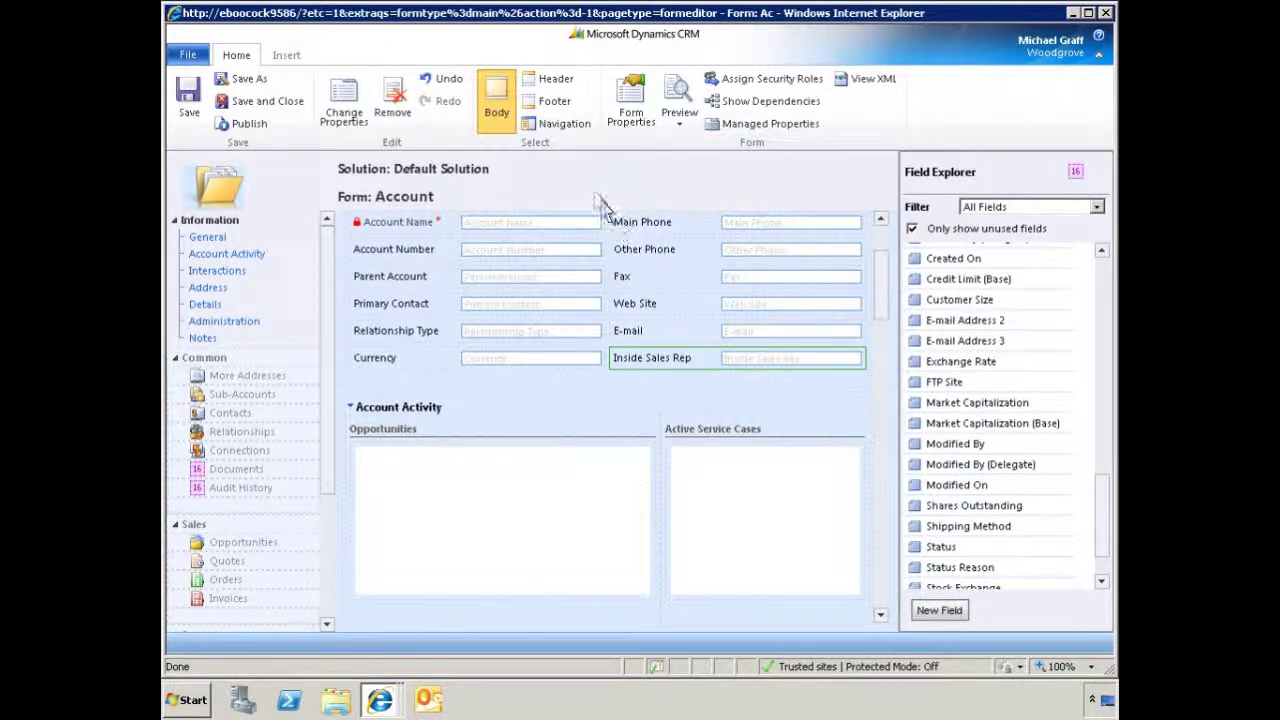
Start a new N:N relationship from the form's navigation area with Account as the other entity
click(563, 124)
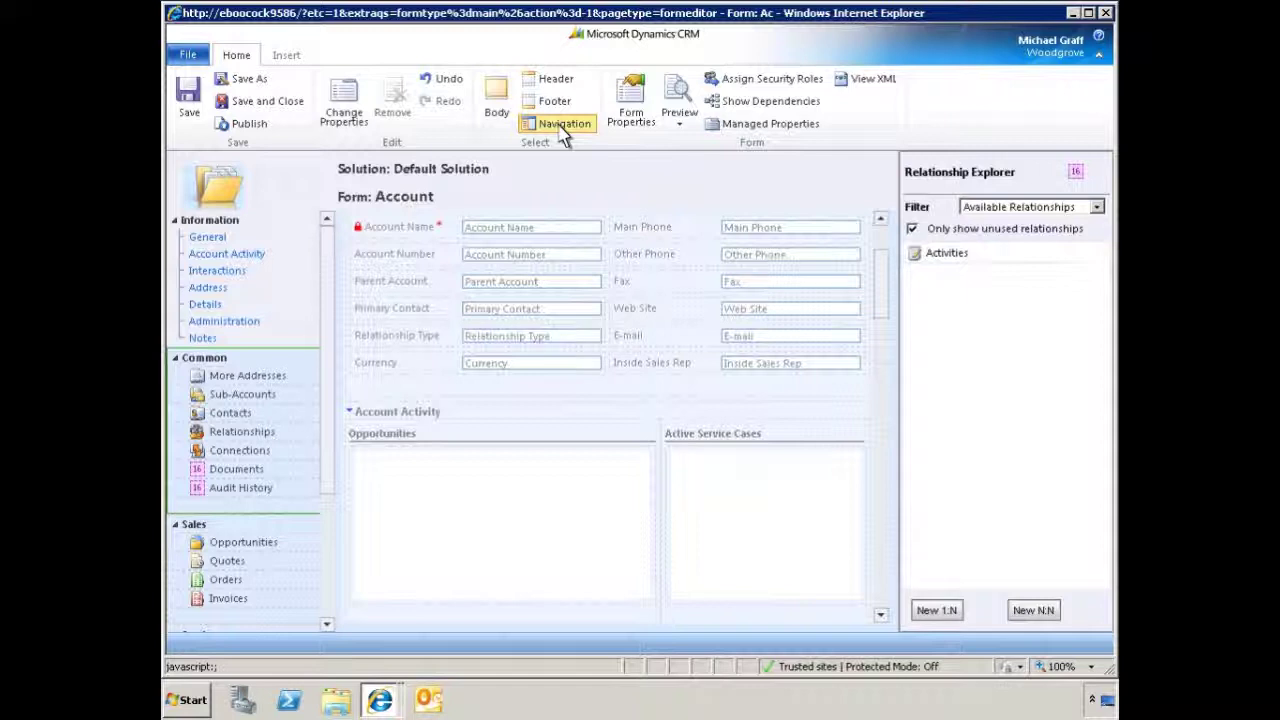
click(1035, 614)
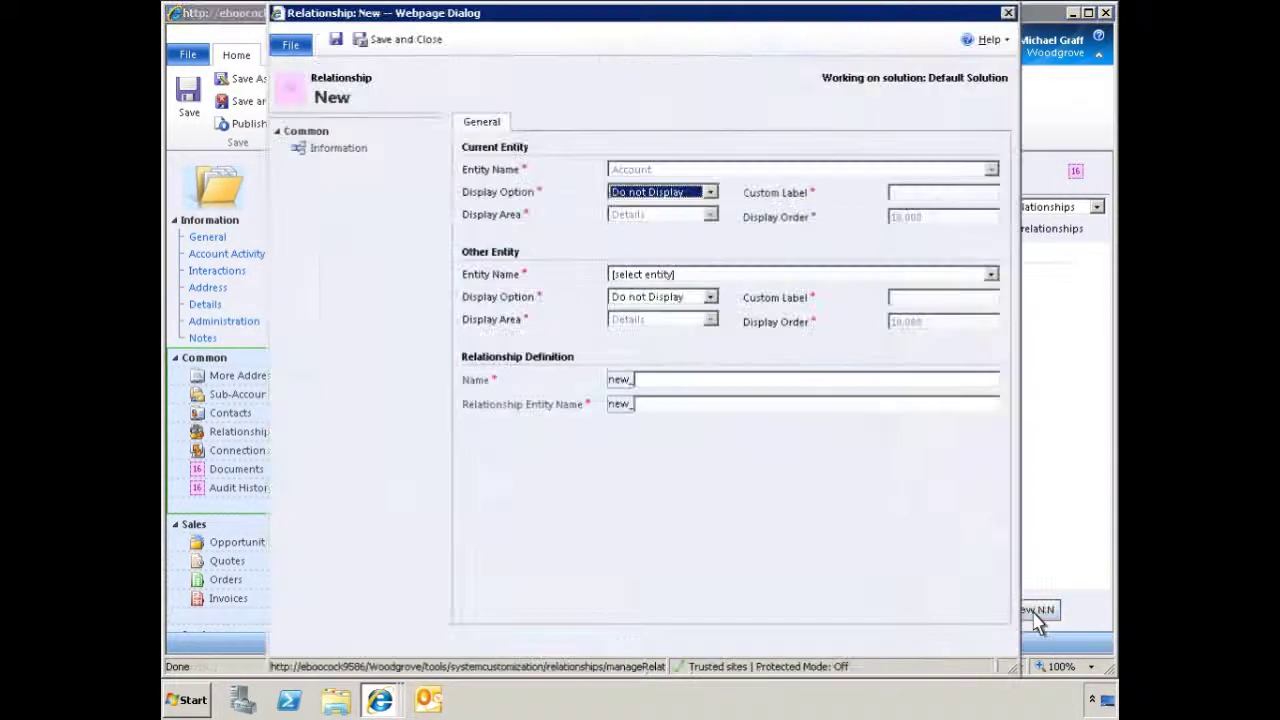
click(991, 276)
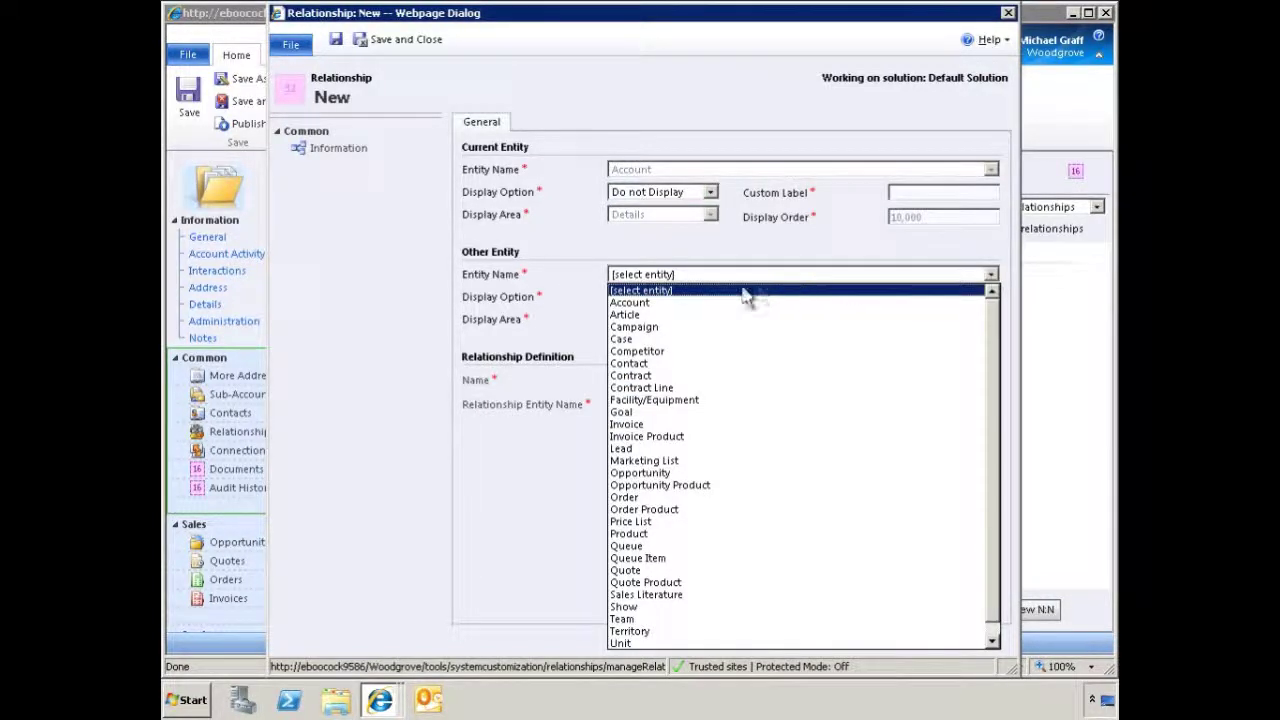
click(628, 304)
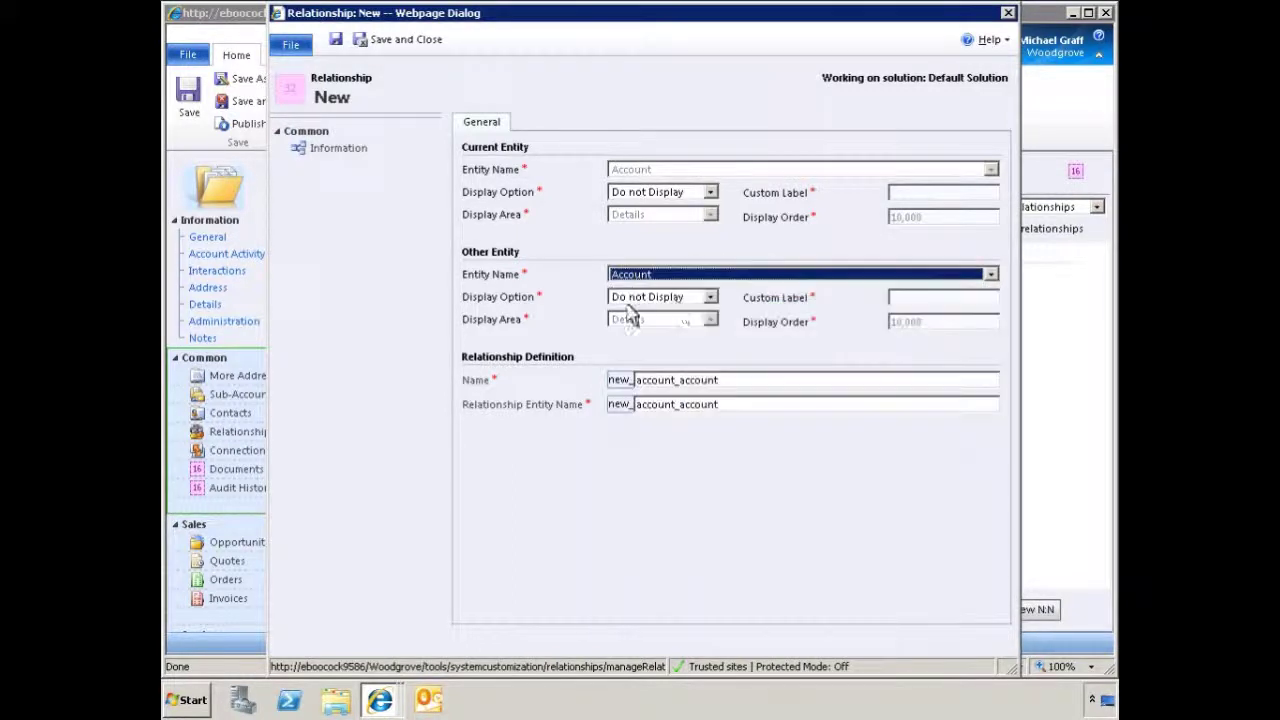
Display the other entity of the relationship with the custom label Partners, then save and close the relationship
click(711, 298)
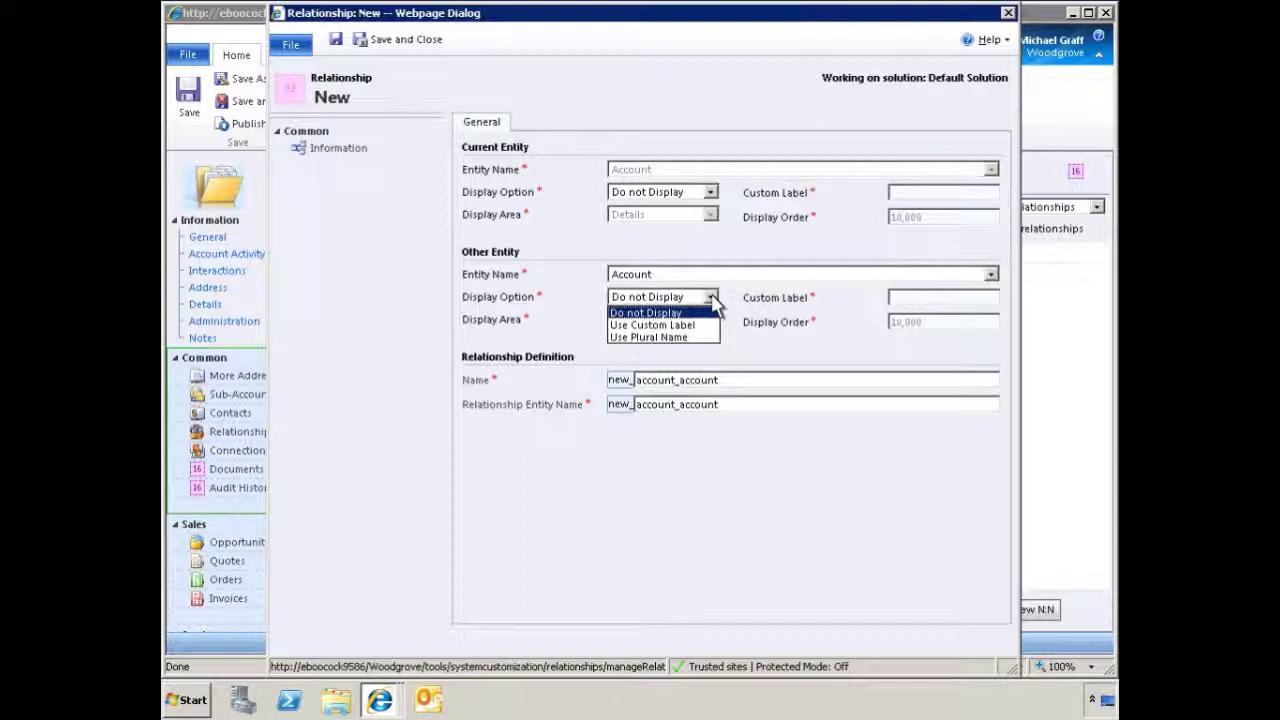
click(658, 326)
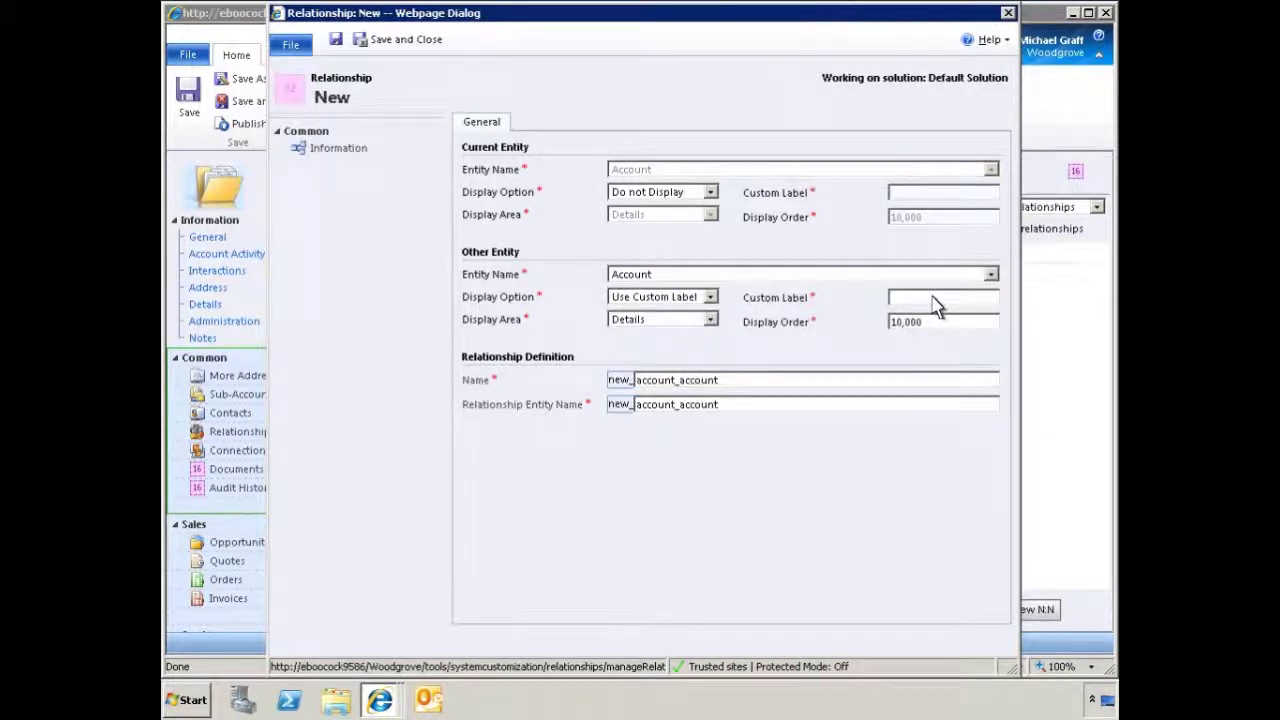
text(Partners)
click(404, 40)
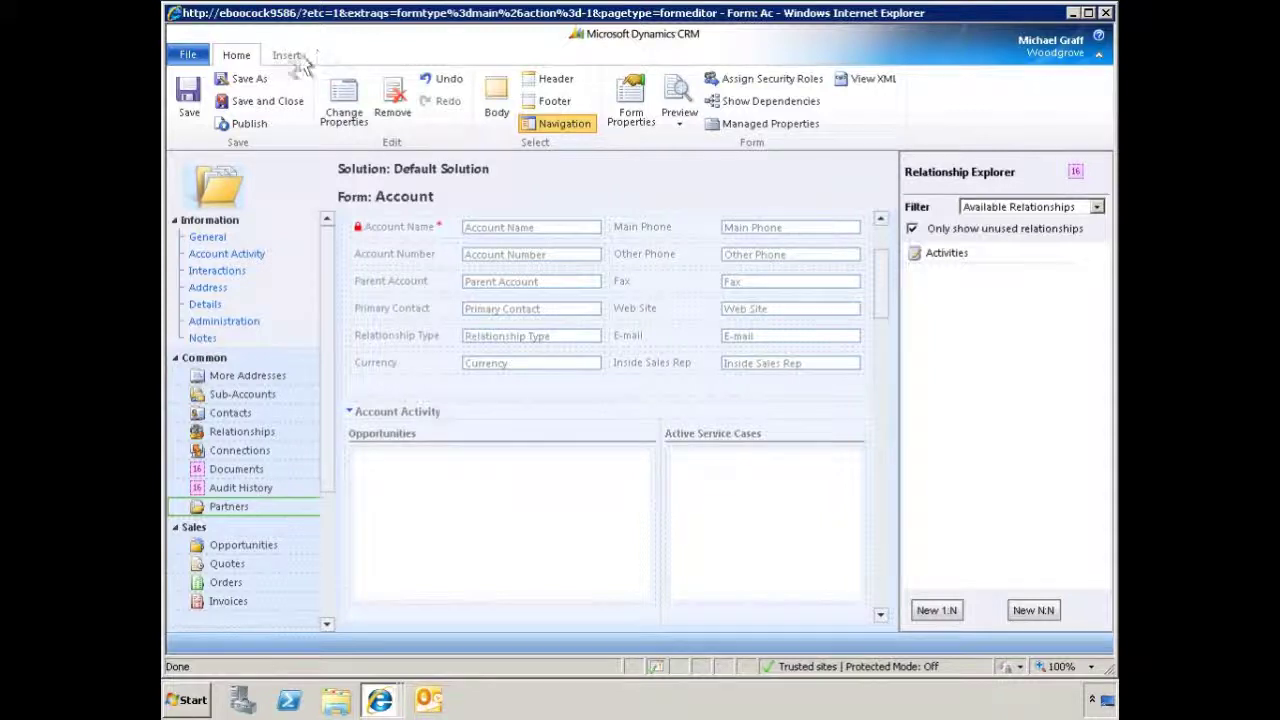
Save the customized Account form and publish it
click(192, 104)
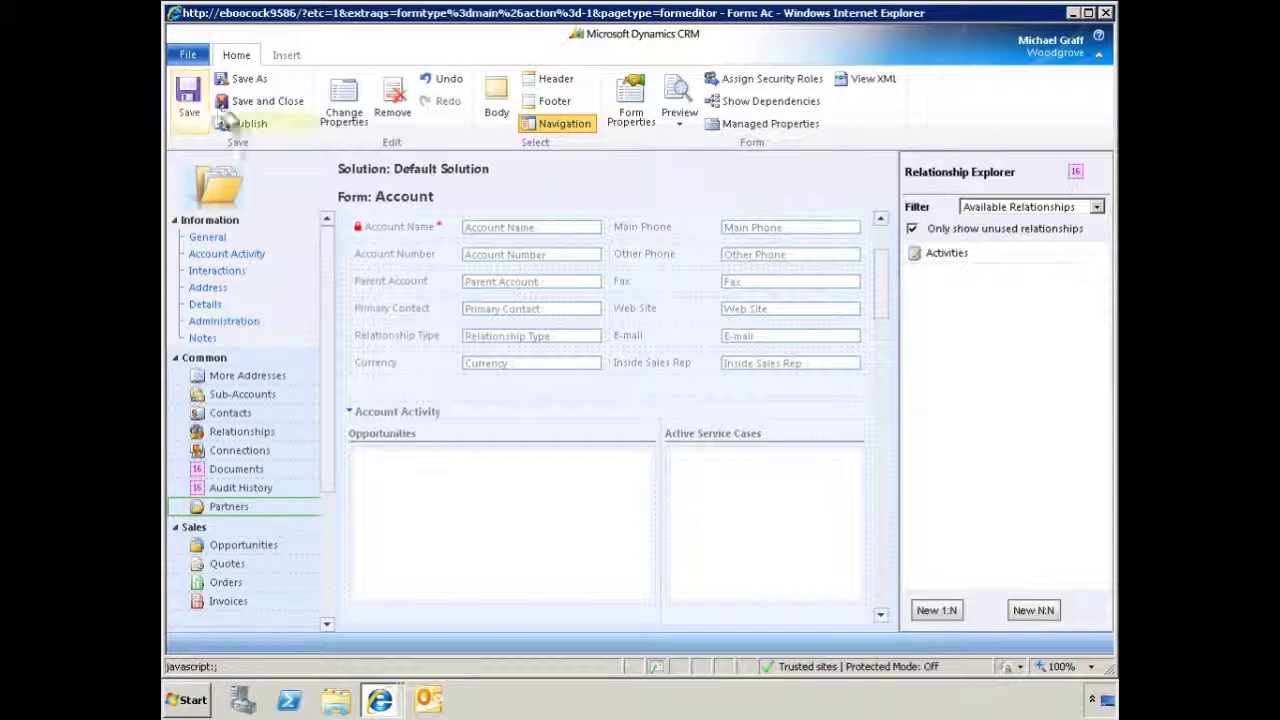
click(250, 124)
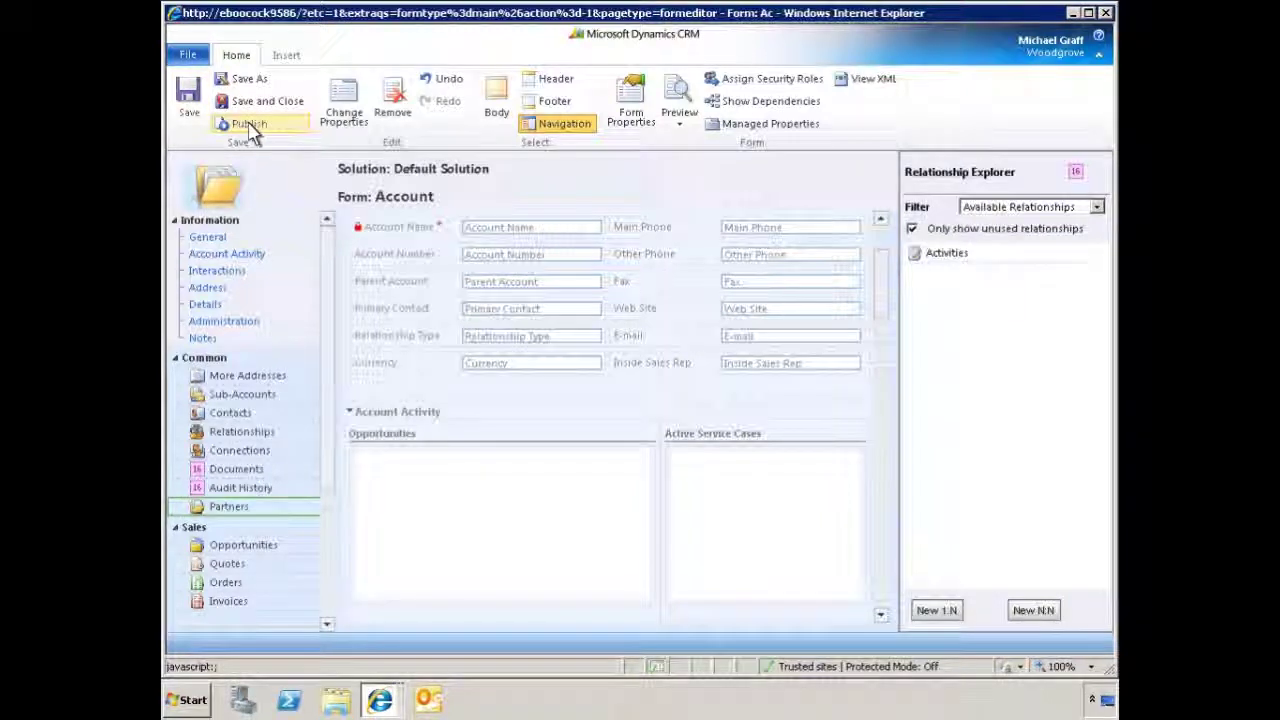